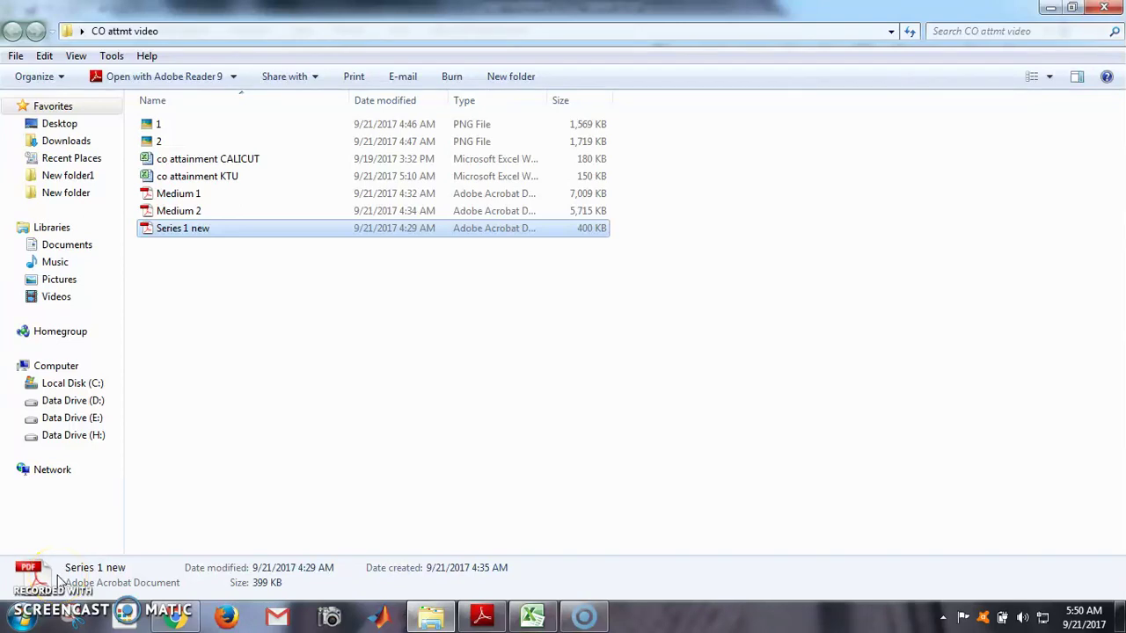
# Switch to Series 1 new.pdf in Adobe Reader and read the CAT 1 question paper from its header through Part B.
pyautogui.click(492, 615)
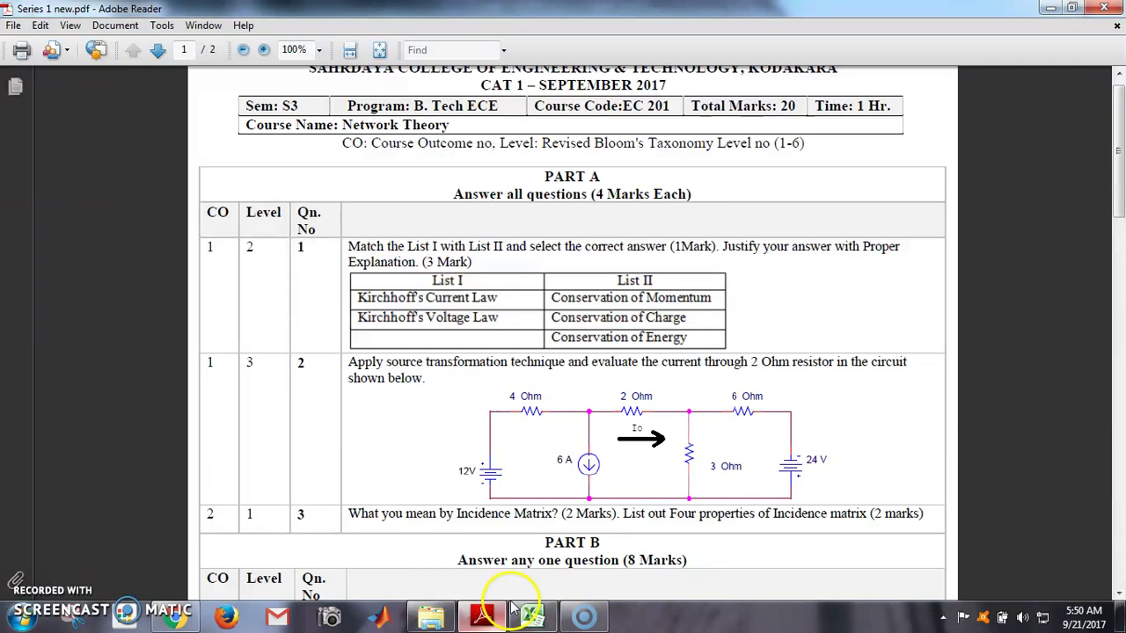
pyautogui.click(1120, 250)
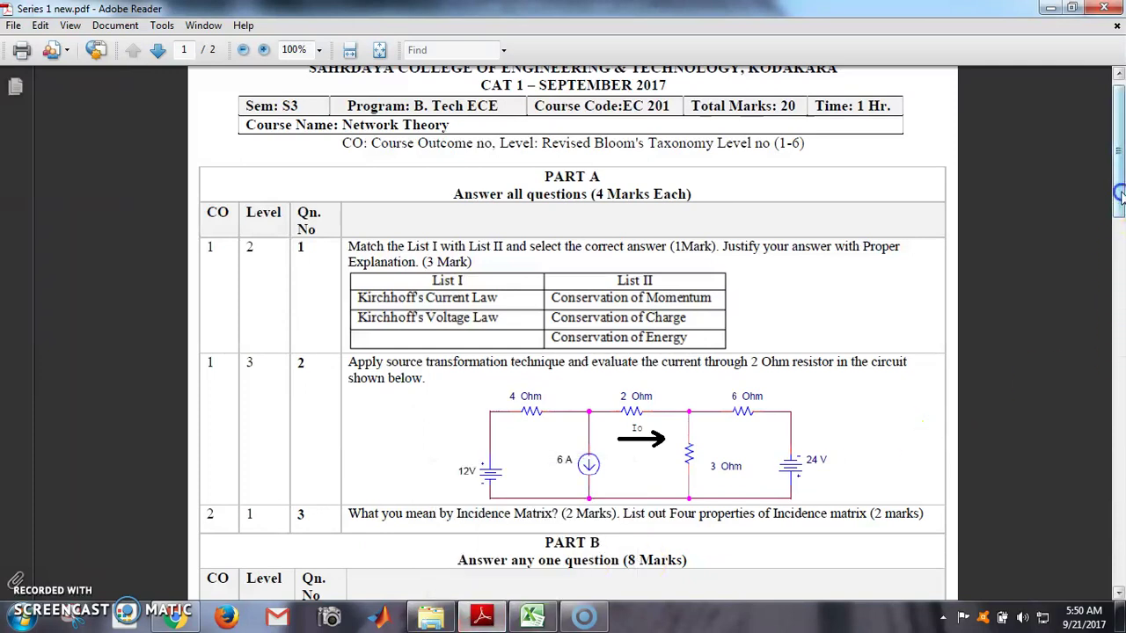
pyautogui.moveTo(1120, 227); pyautogui.dragTo(1120, 219)
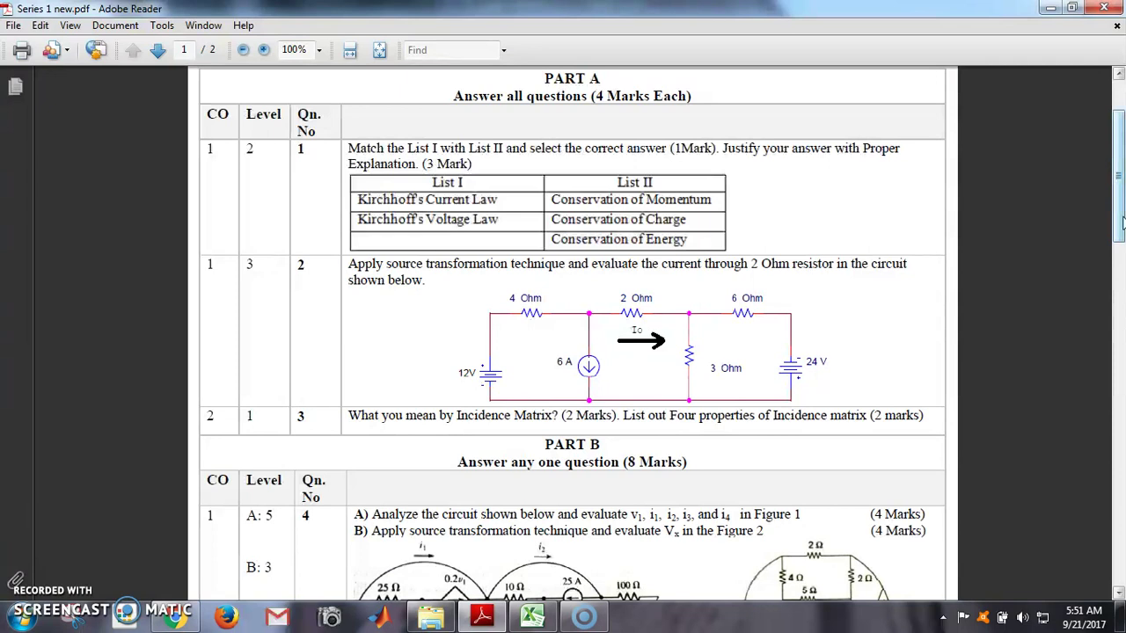
pyautogui.moveTo(1120, 225); pyautogui.dragTo(1120, 176)
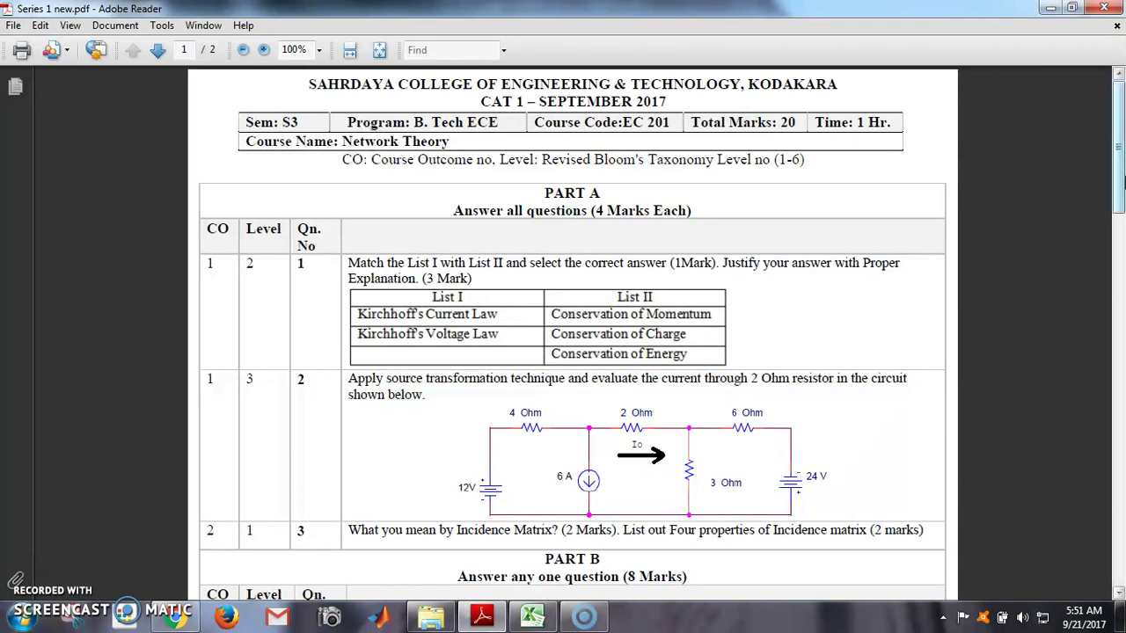
pyautogui.moveTo(1122, 182); pyautogui.dragTo(1123, 305)
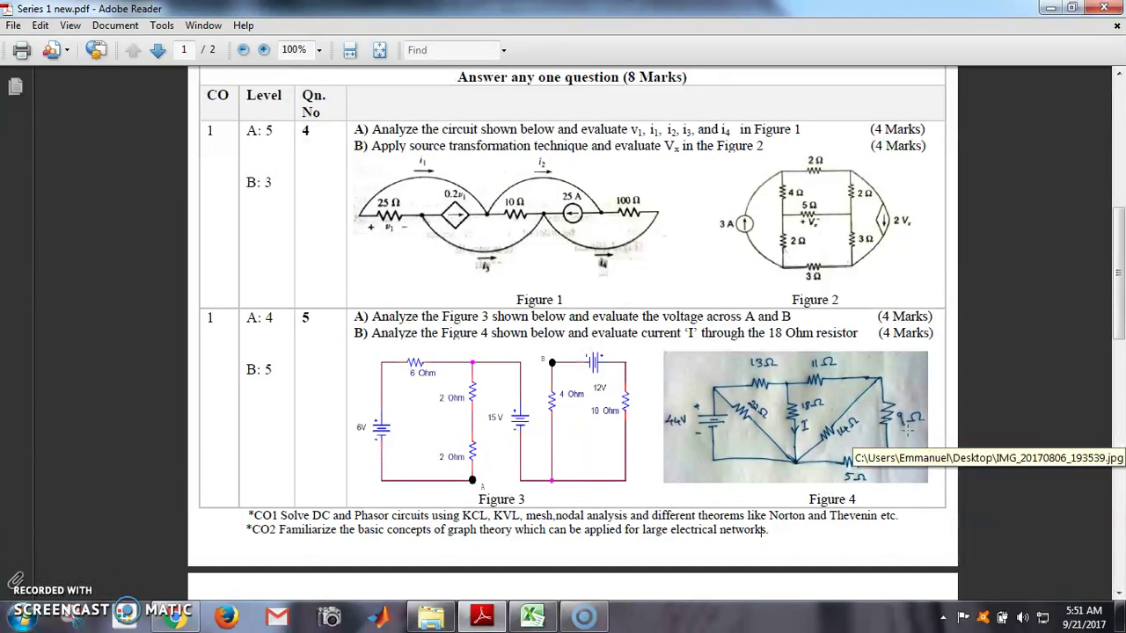
# Examine the CO number, Bloom's level and marks assigned to each Part A and Part B question.
pyautogui.click(1122, 249)
pyautogui.moveTo(1122, 249); pyautogui.dragTo(1120, 138)
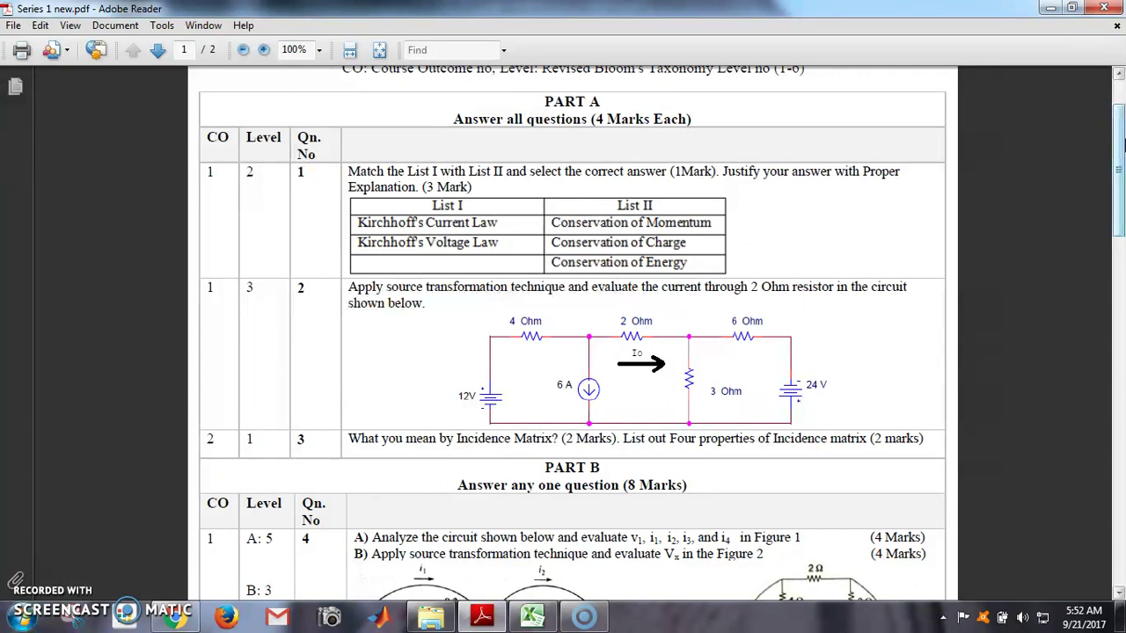
pyautogui.moveTo(1122, 145); pyautogui.dragTo(1120, 97)
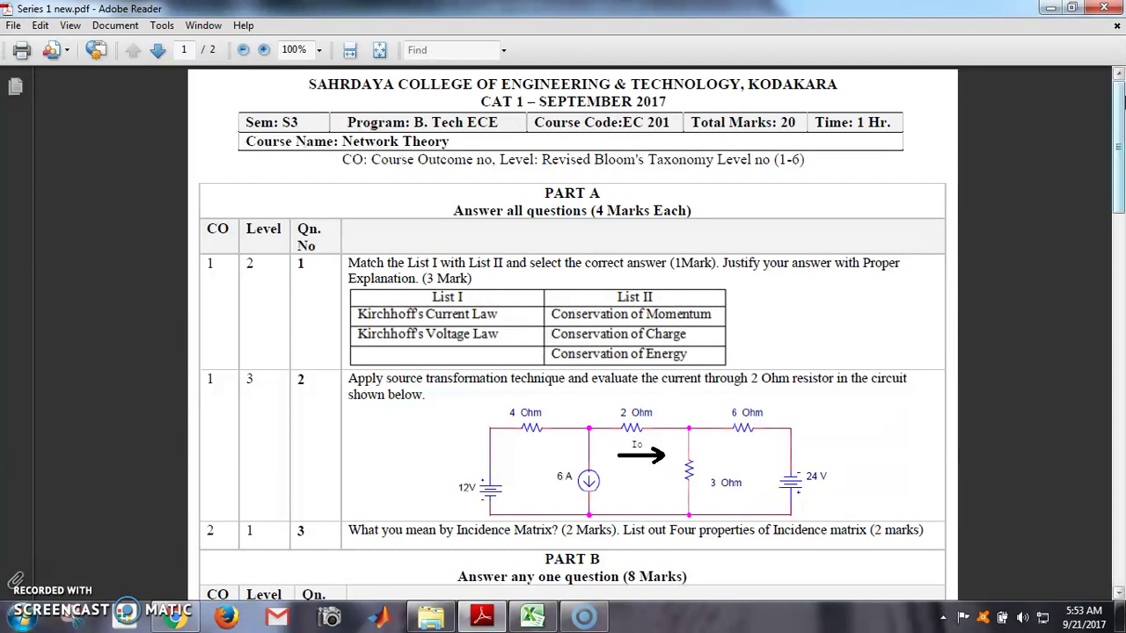
pyautogui.moveTo(1121, 101); pyautogui.dragTo(1118, 141)
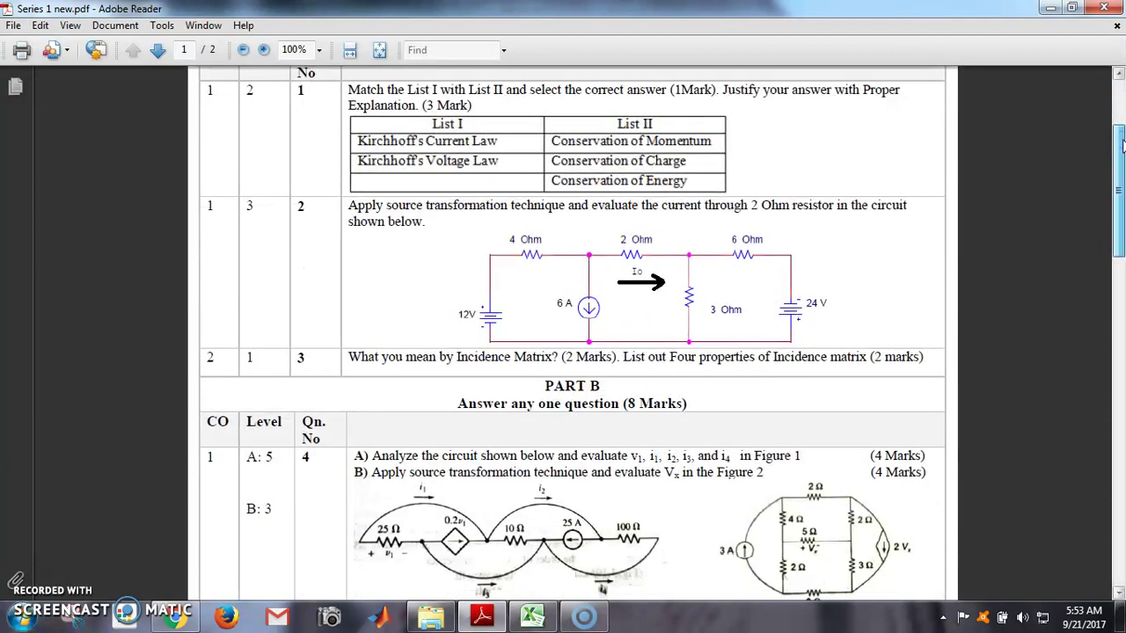
pyautogui.moveTo(1119, 140); pyautogui.dragTo(717, 110)
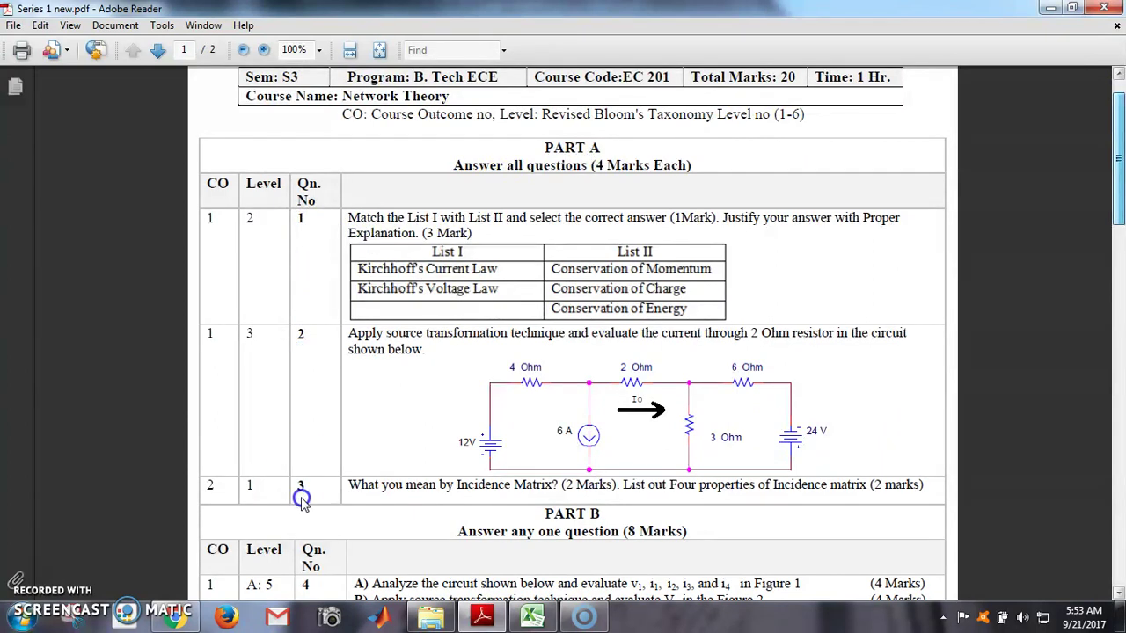
pyautogui.moveTo(1119, 108); pyautogui.dragTo(1120, 225)
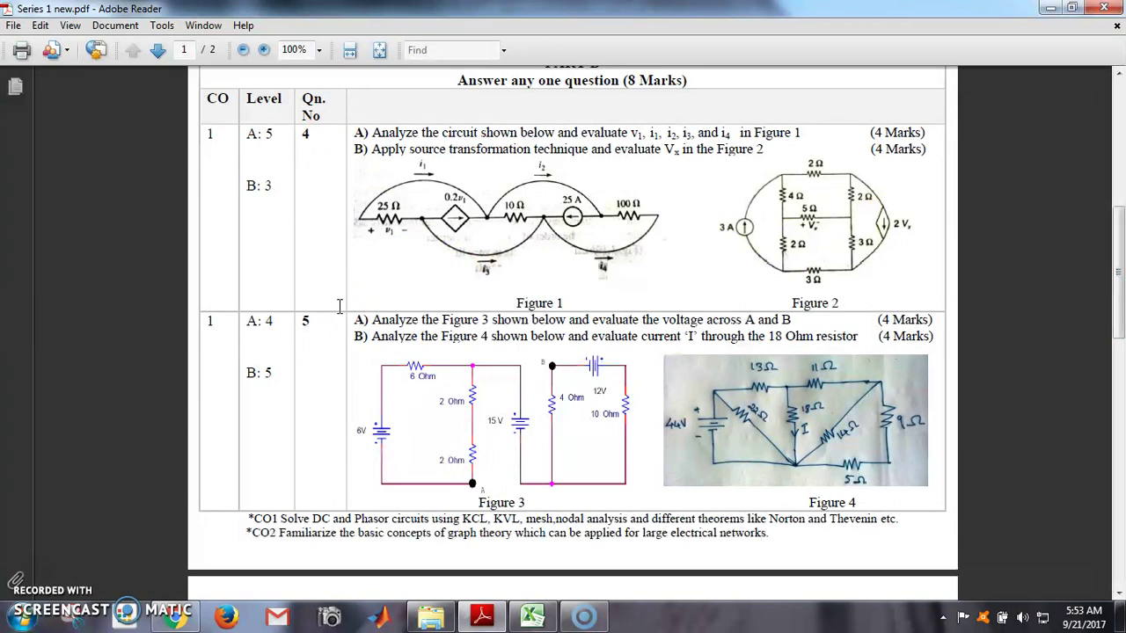
pyautogui.click(1120, 249)
pyautogui.moveTo(1119, 249); pyautogui.dragTo(1121, 110)
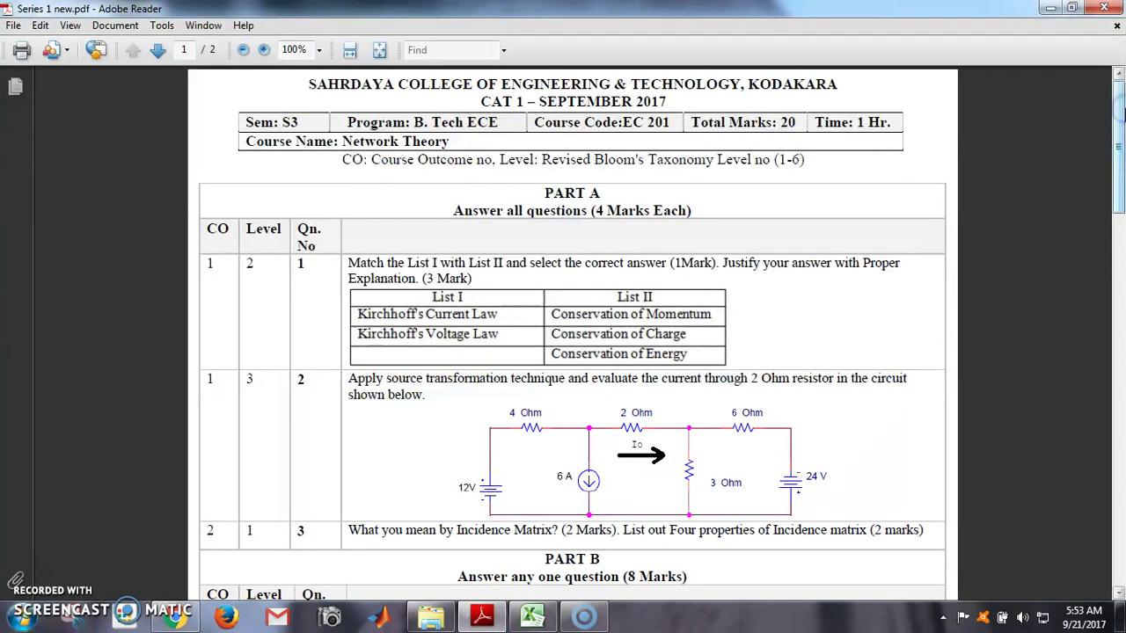
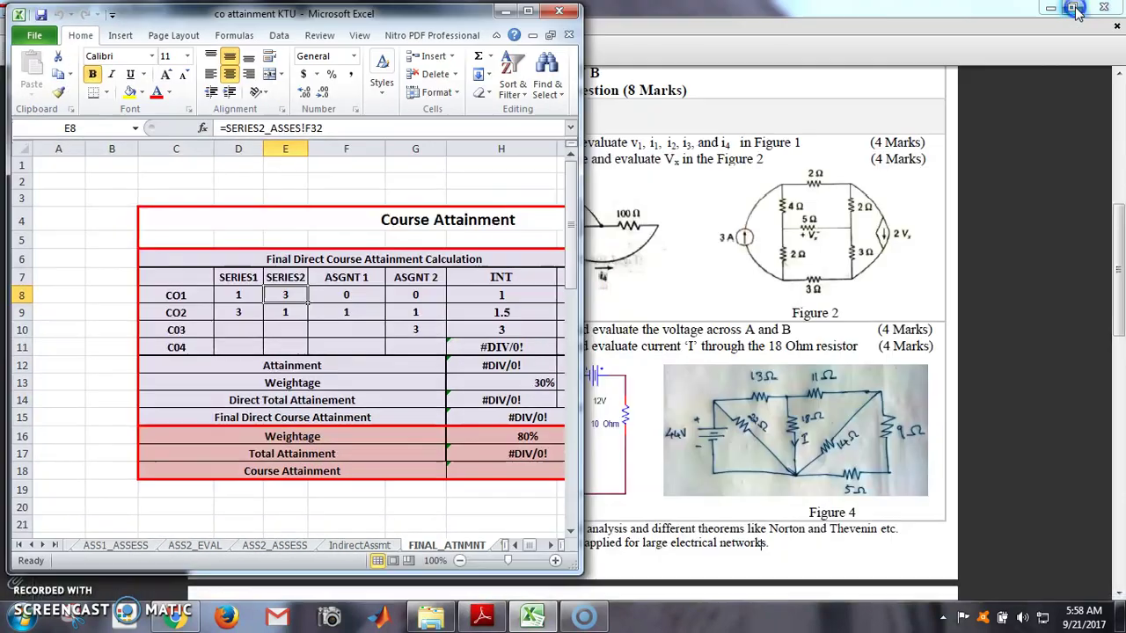
# Open the SREIES1_EVAL sheet of the co attainment KTU workbook and maximize the Excel window.
pyautogui.click(33, 545)
pyautogui.click(34, 545)
pyautogui.click(34, 545)
pyautogui.click(33, 545)
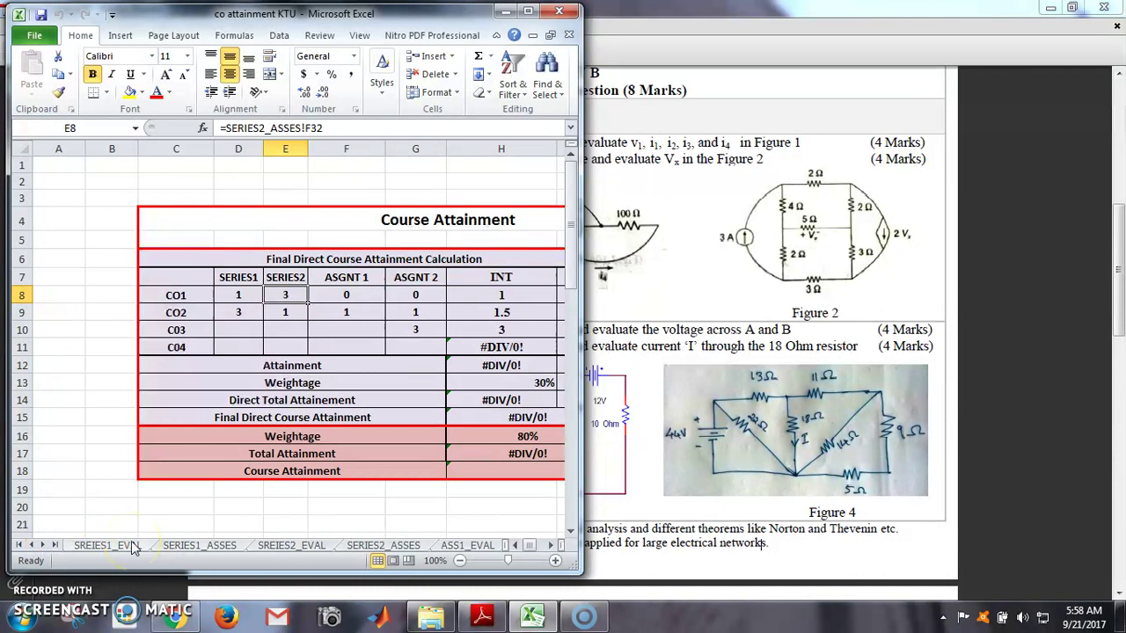
pyautogui.click(524, 10)
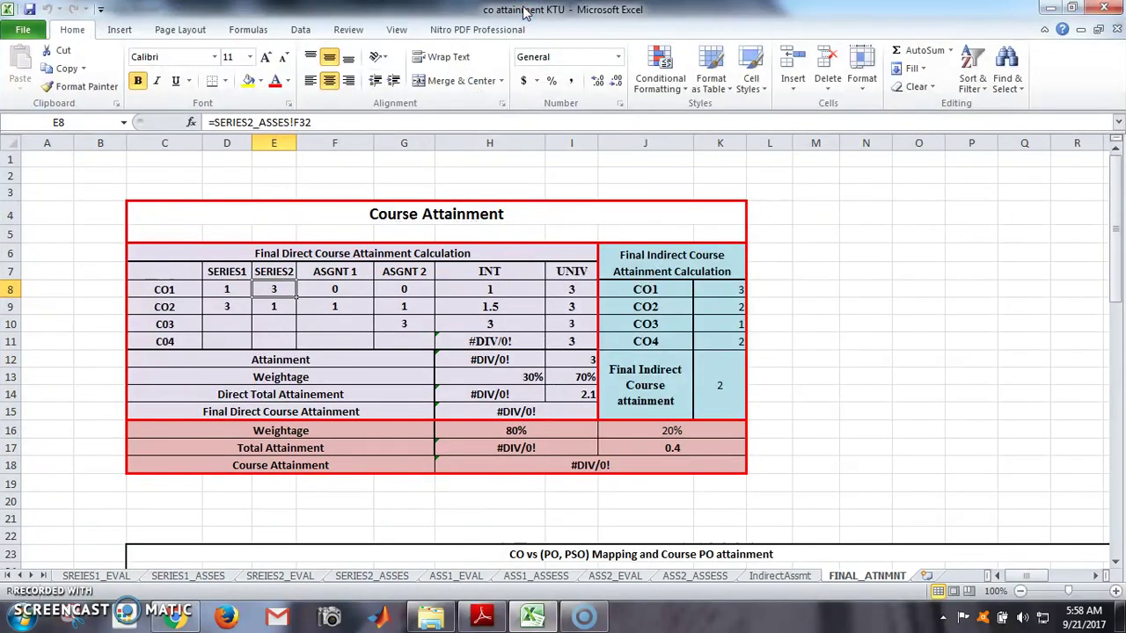
pyautogui.click(1072, 8)
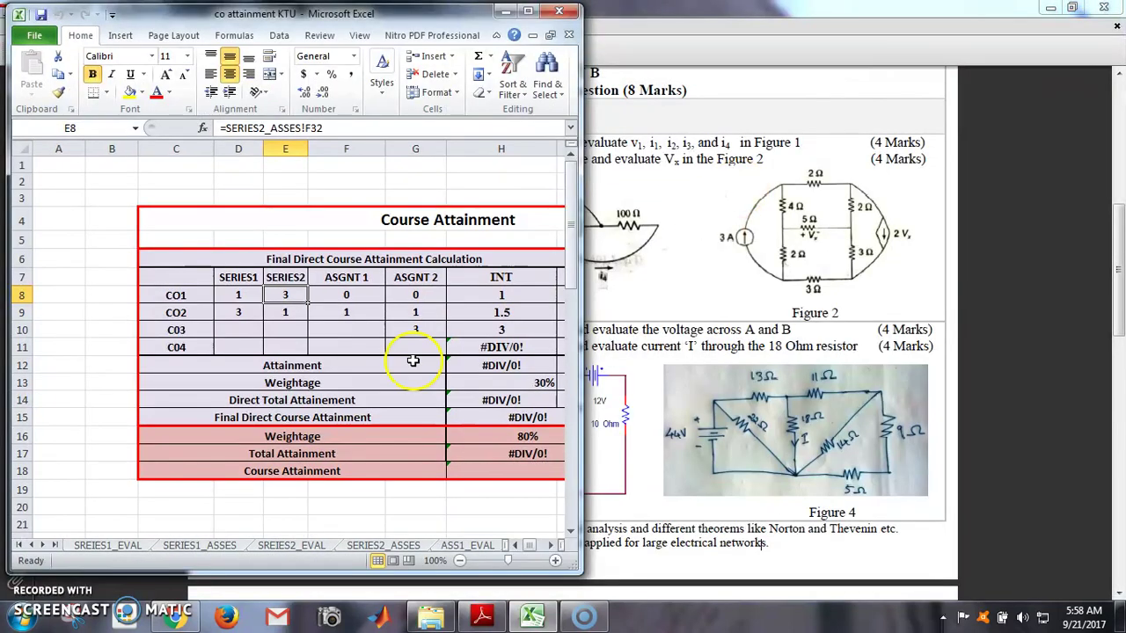
pyautogui.click(128, 545)
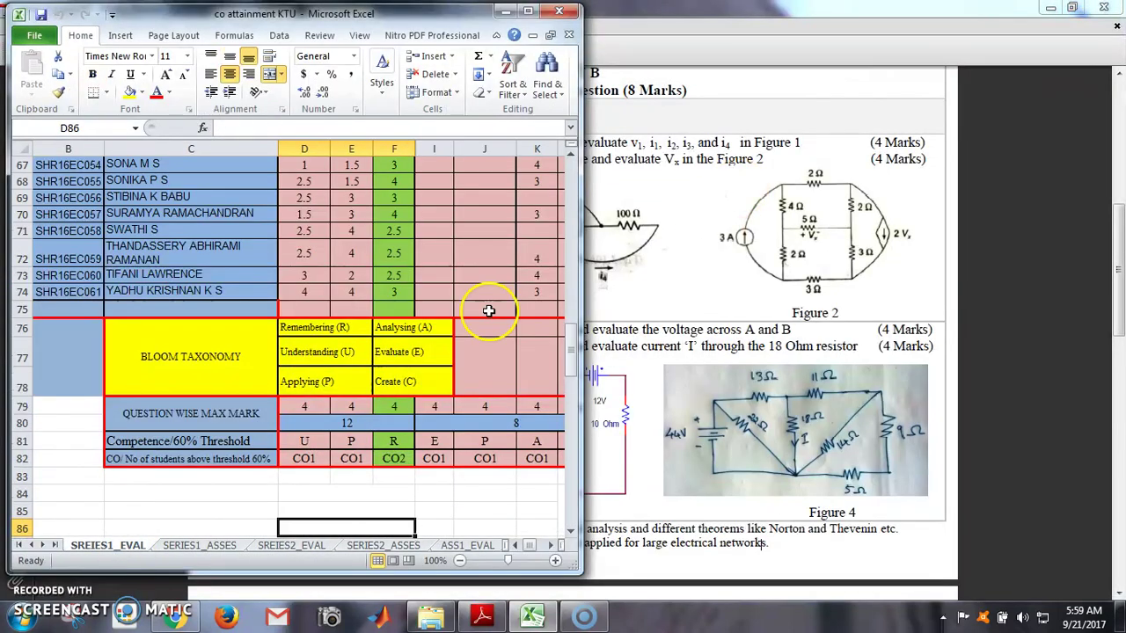
pyautogui.click(531, 13)
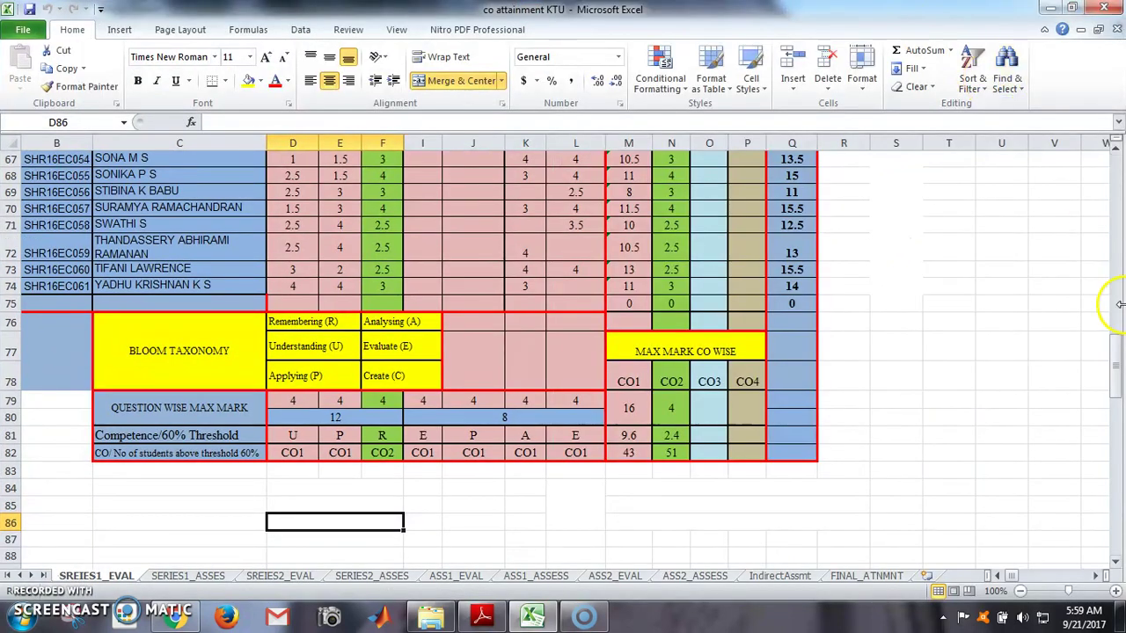
# Examine the whole Series 1 mark table at 40% zoom, from its header to the CO-wise maximum mark and threshold rows.
pyautogui.moveTo(1119, 384); pyautogui.dragTo(1118, 356)
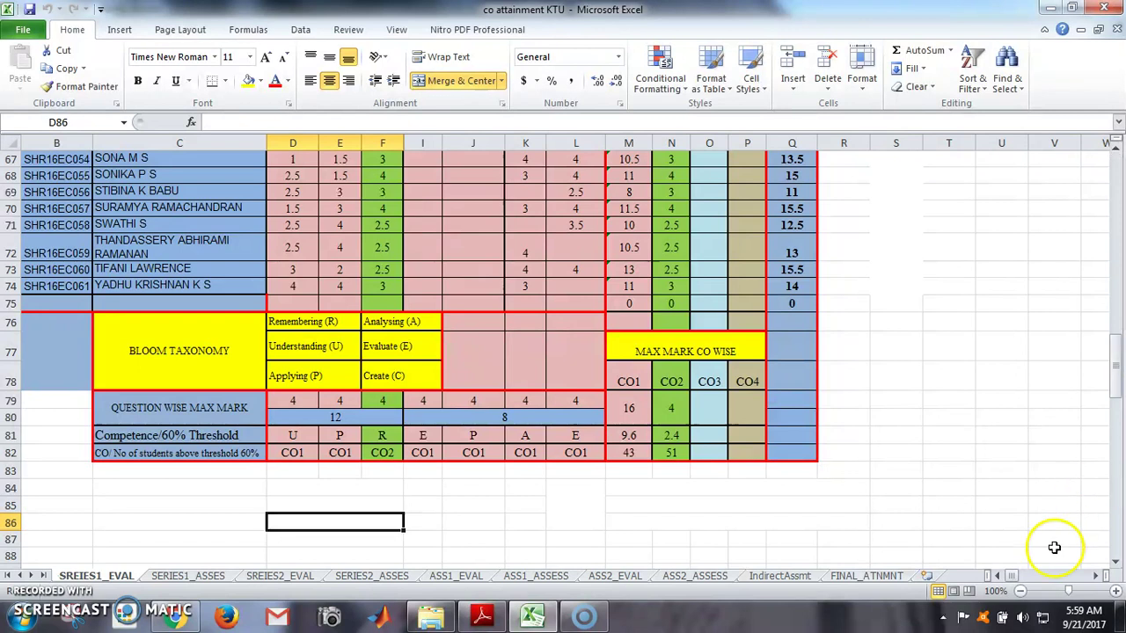
pyautogui.click(1023, 591)
pyautogui.click(1023, 592)
pyautogui.click(1022, 592)
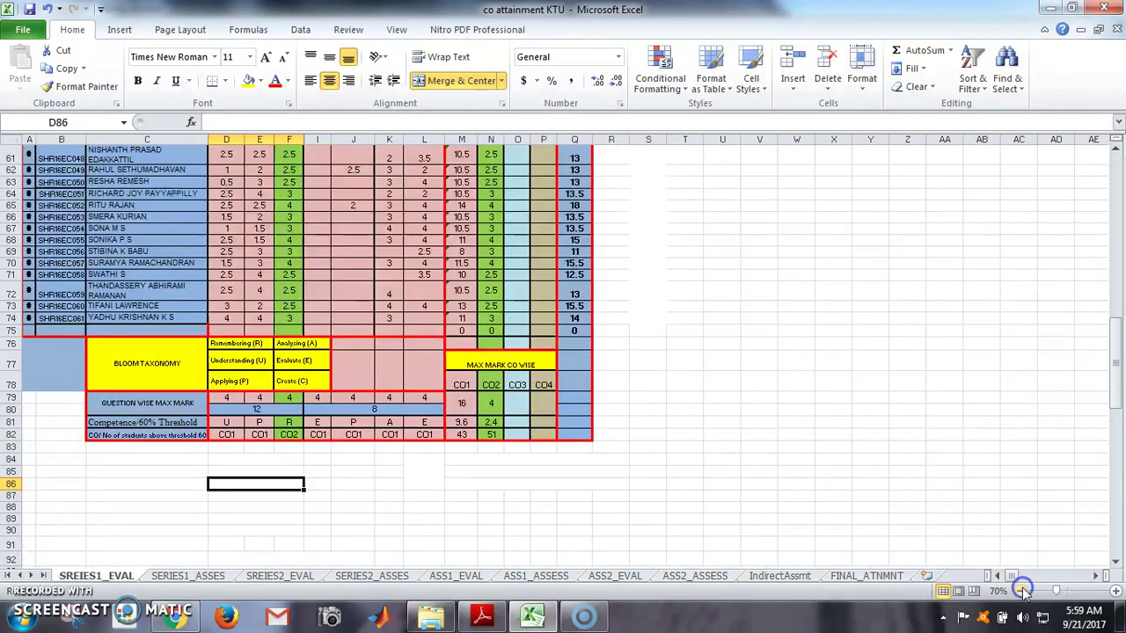
pyautogui.click(1023, 592)
pyautogui.moveTo(1116, 373); pyautogui.dragTo(1118, 248)
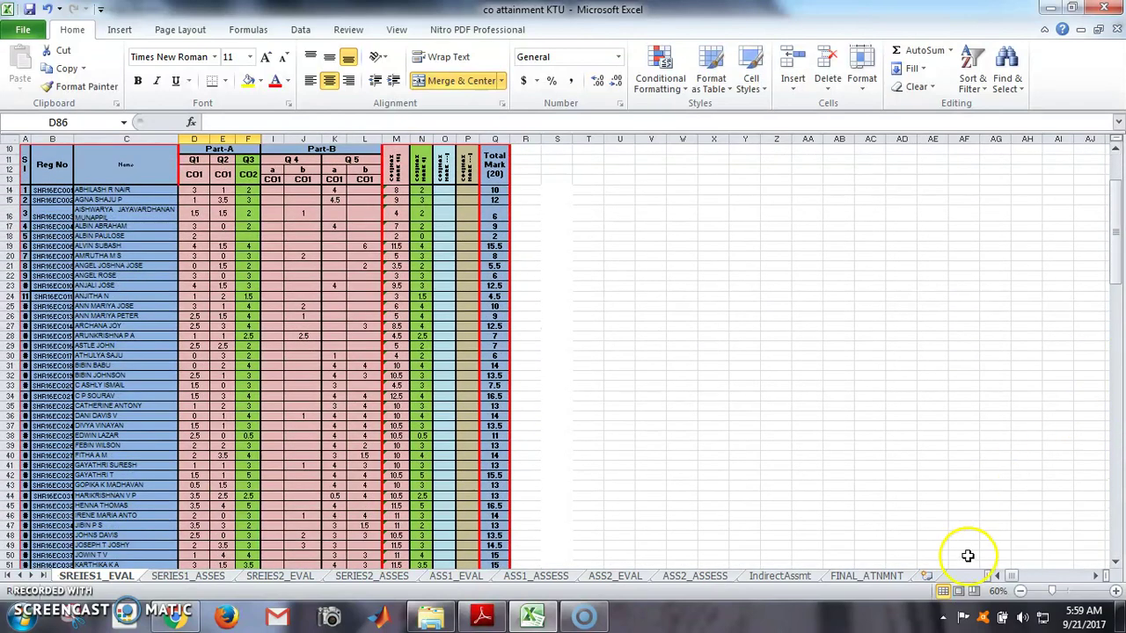
pyautogui.click(1019, 591)
pyautogui.click(1019, 591)
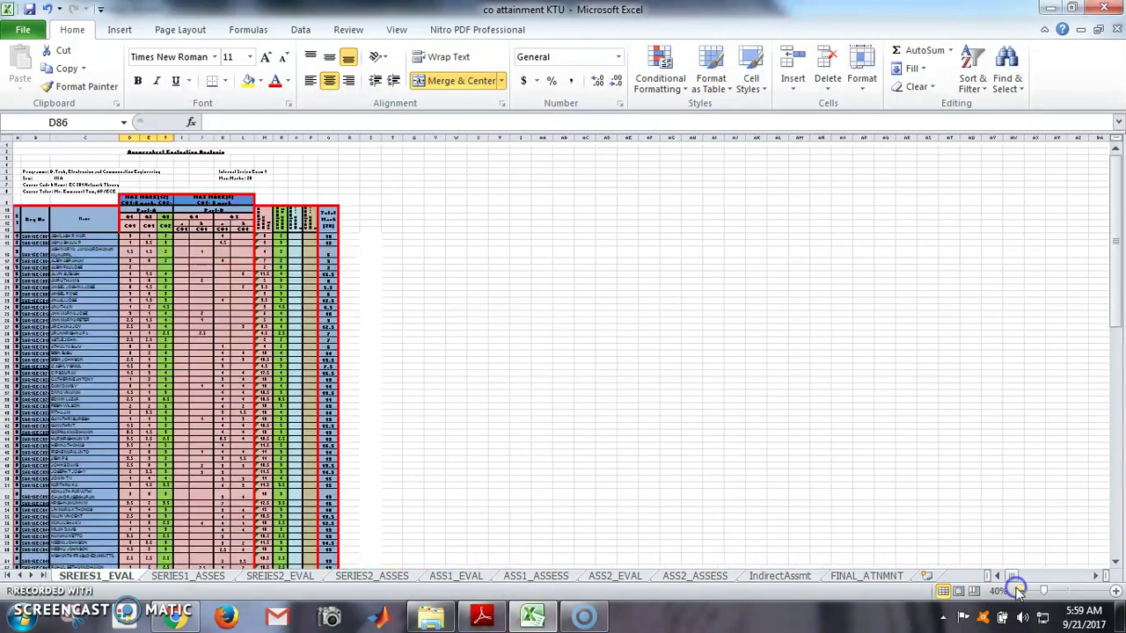
pyautogui.moveTo(1119, 226)
pyautogui.mouseDown()
pyautogui.moveTo(1118, 251)
pyautogui.moveTo(1115, 228)
pyautogui.mouseUp()
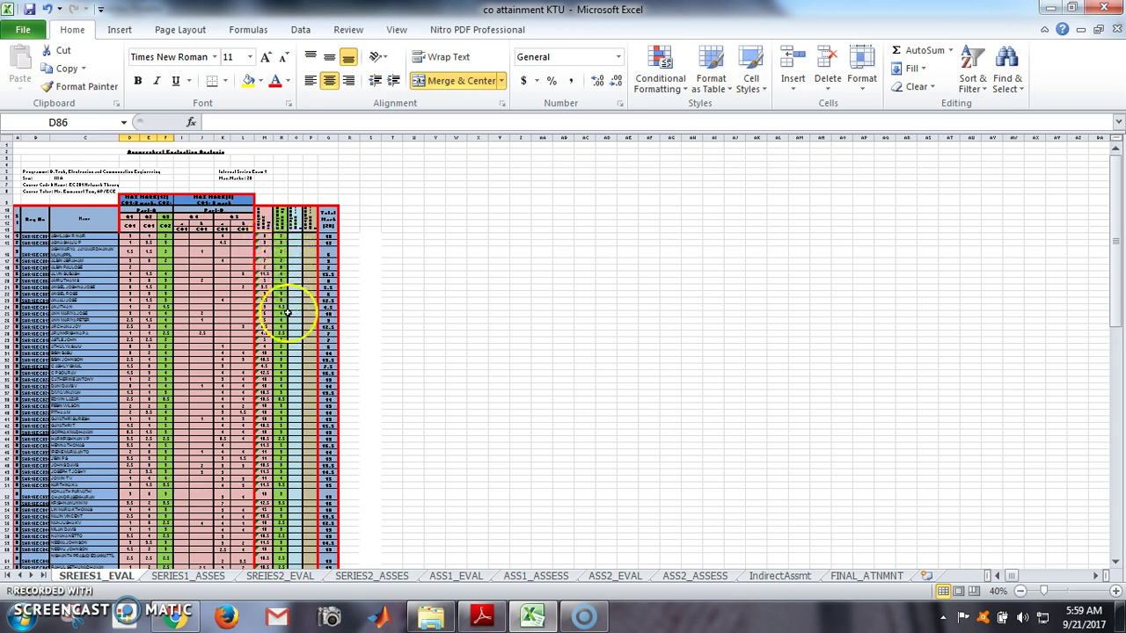
pyautogui.moveTo(1112, 293); pyautogui.dragTo(1113, 380)
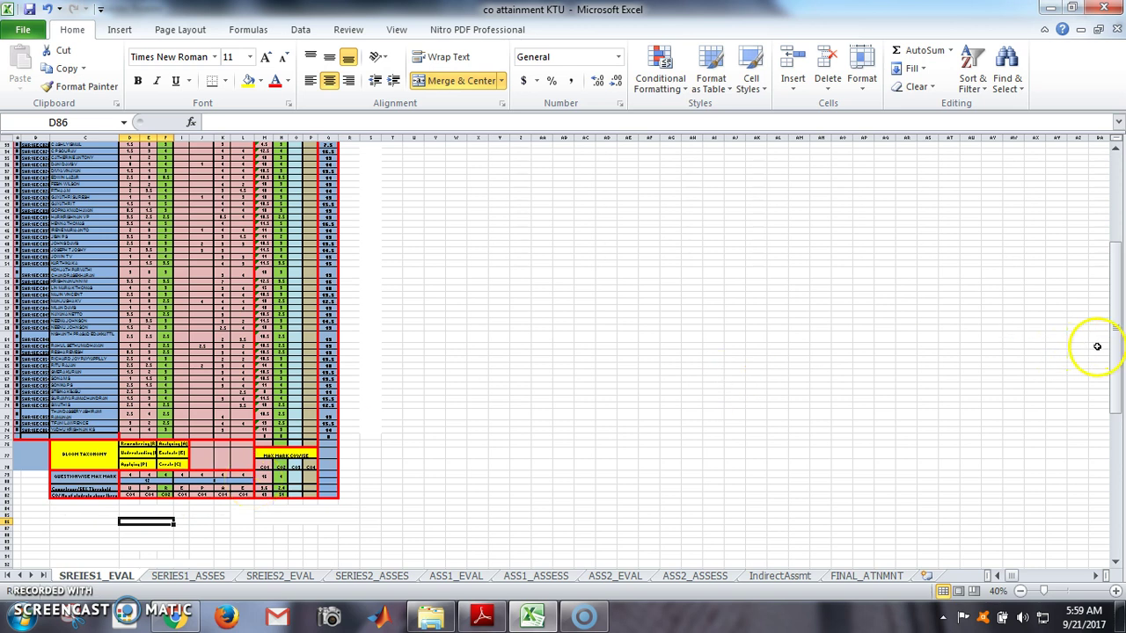
pyautogui.moveTo(1119, 352); pyautogui.dragTo(1119, 253)
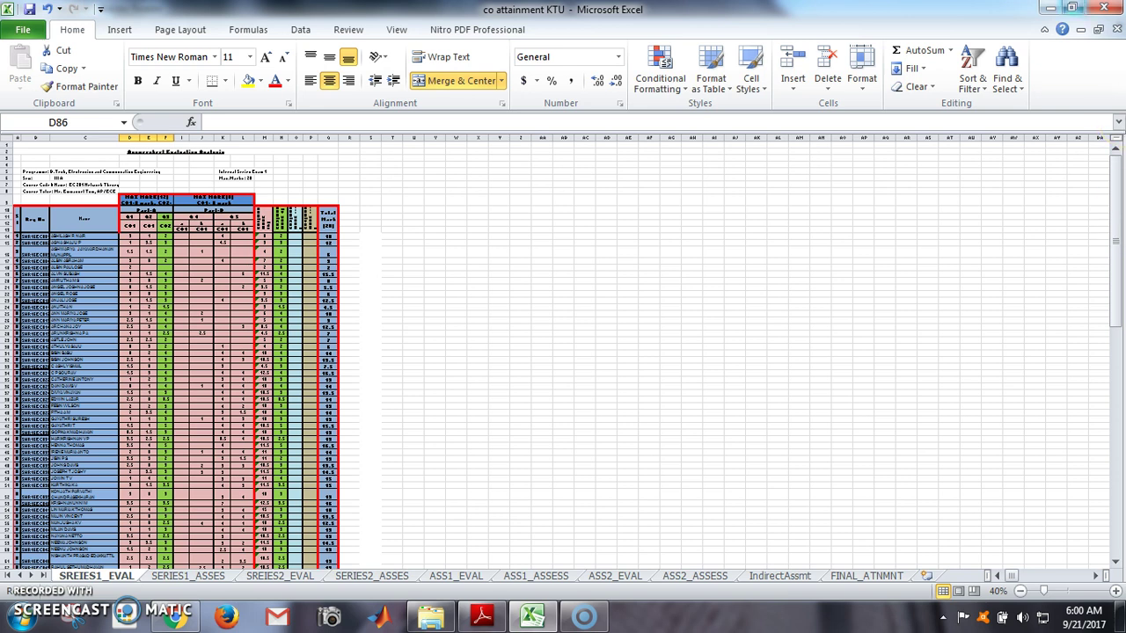
pyautogui.click(1071, 7)
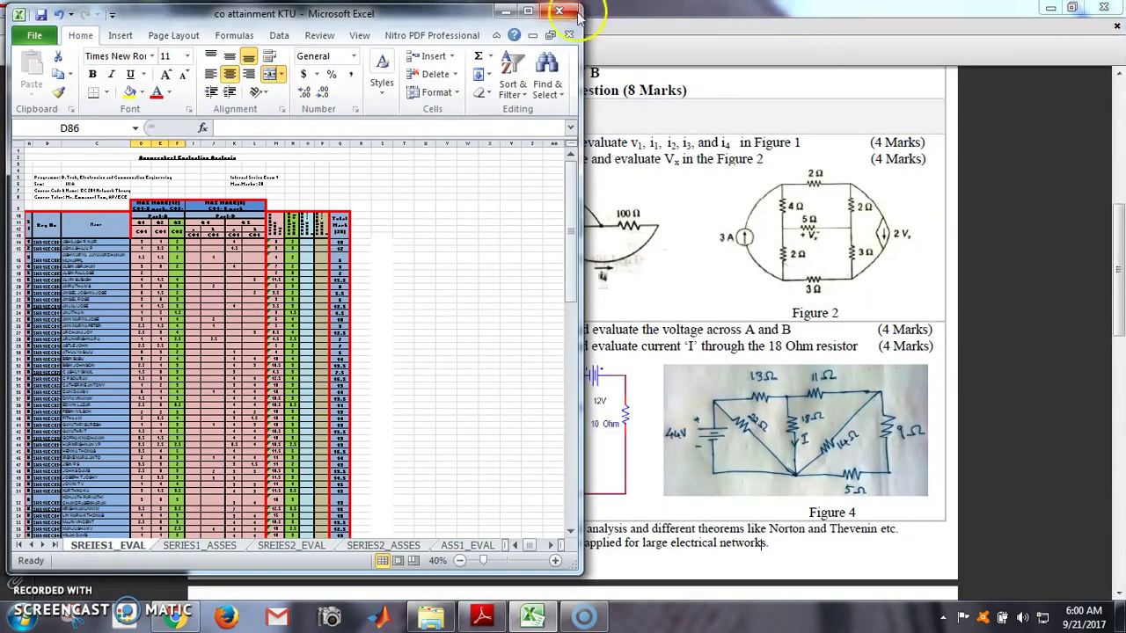
pyautogui.click(530, 12)
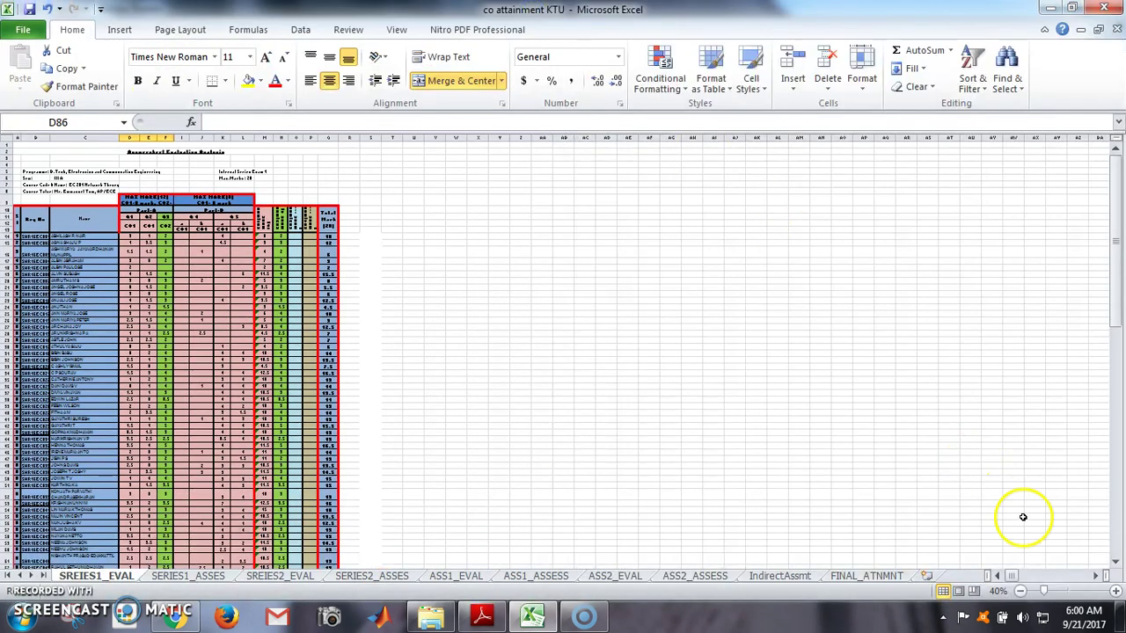
pyautogui.click(1114, 592)
pyautogui.click(1114, 592)
pyautogui.click(1114, 592)
pyautogui.click(1114, 592)
pyautogui.click(1114, 591)
pyautogui.click(1114, 592)
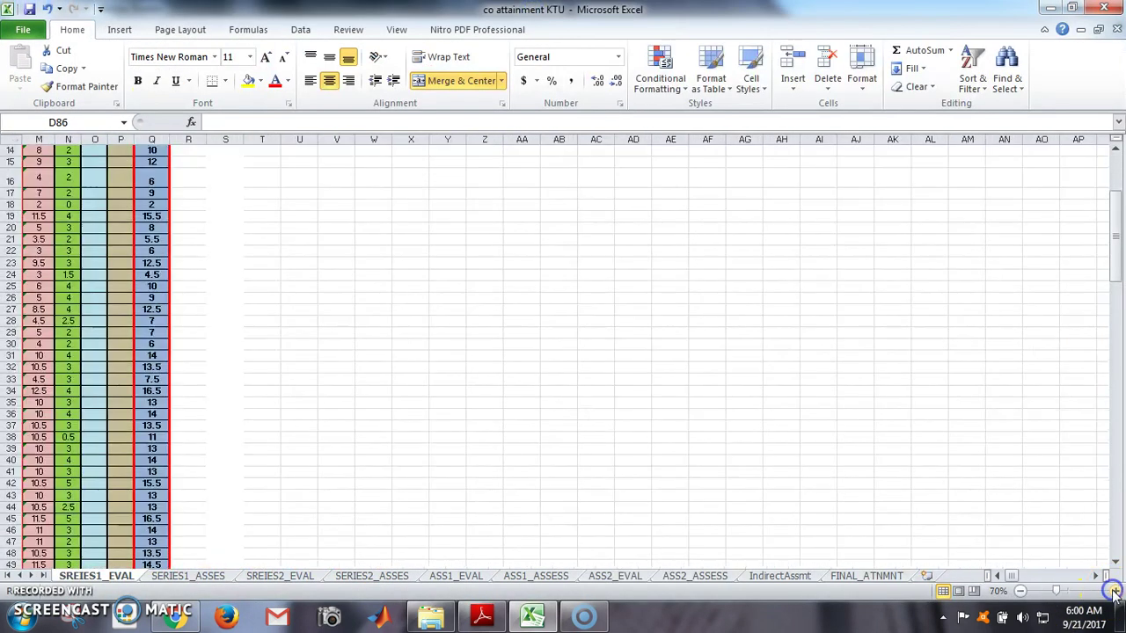
pyautogui.click(1020, 592)
pyautogui.click(1020, 591)
pyautogui.click(1020, 592)
pyautogui.click(1020, 592)
pyautogui.click(1020, 591)
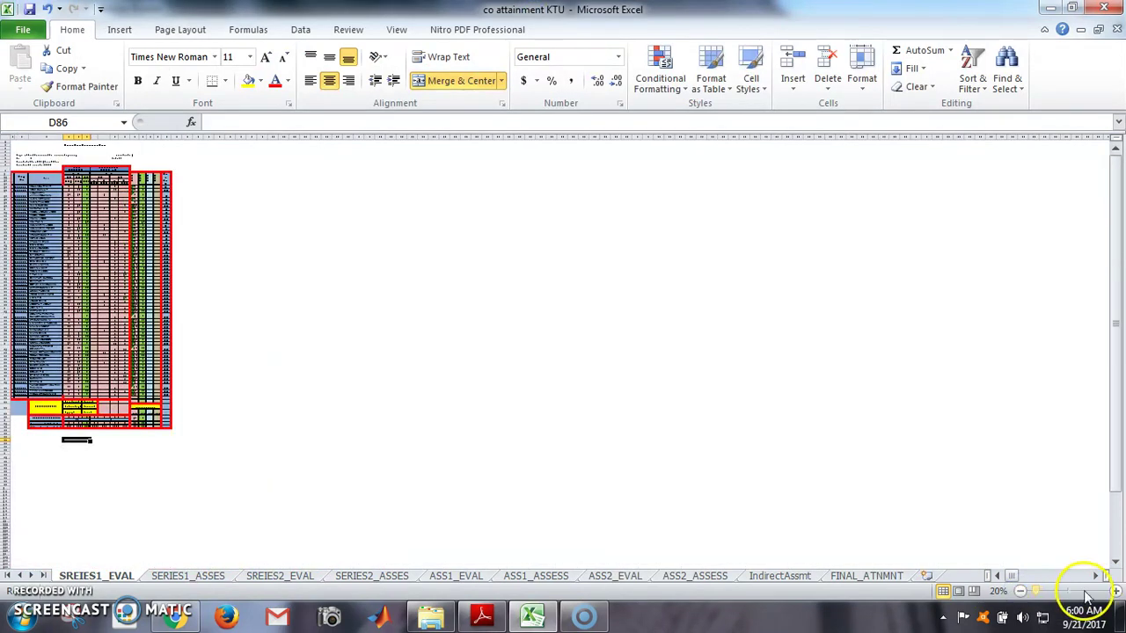
# Set the sheet zoom to 90% and bring the Answersheet Evaluation Analysis header into view starting at column A.
pyautogui.click(1115, 592)
pyautogui.click(1115, 592)
pyautogui.click(1115, 591)
pyautogui.click(1115, 592)
pyautogui.click(1115, 592)
pyautogui.click(1115, 591)
pyautogui.click(1115, 592)
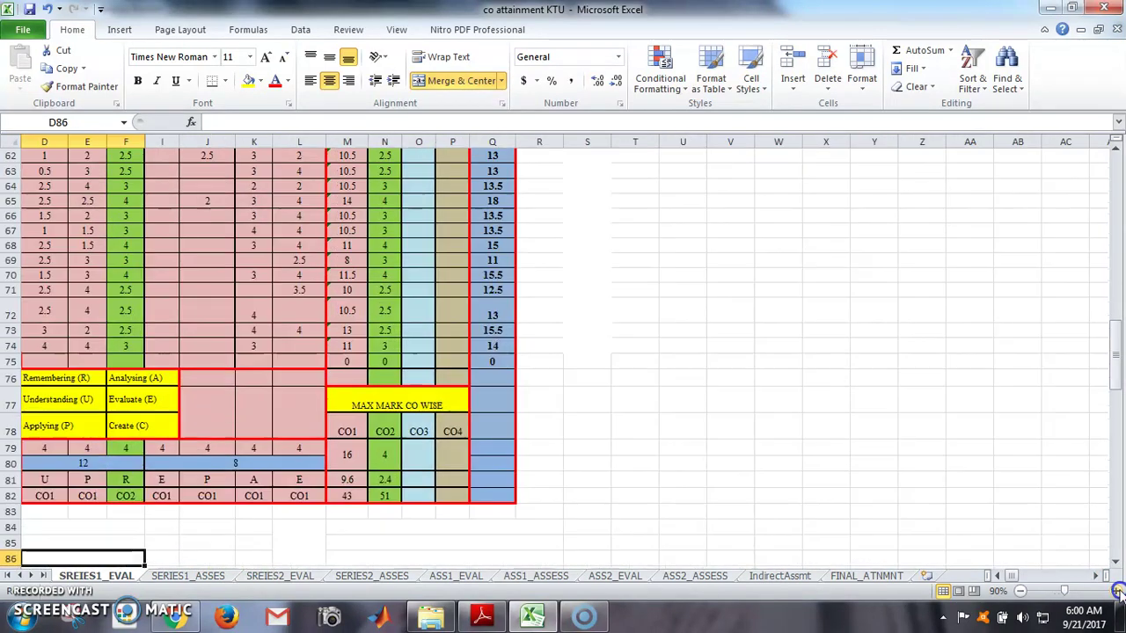
pyautogui.moveTo(1118, 358); pyautogui.dragTo(1117, 188)
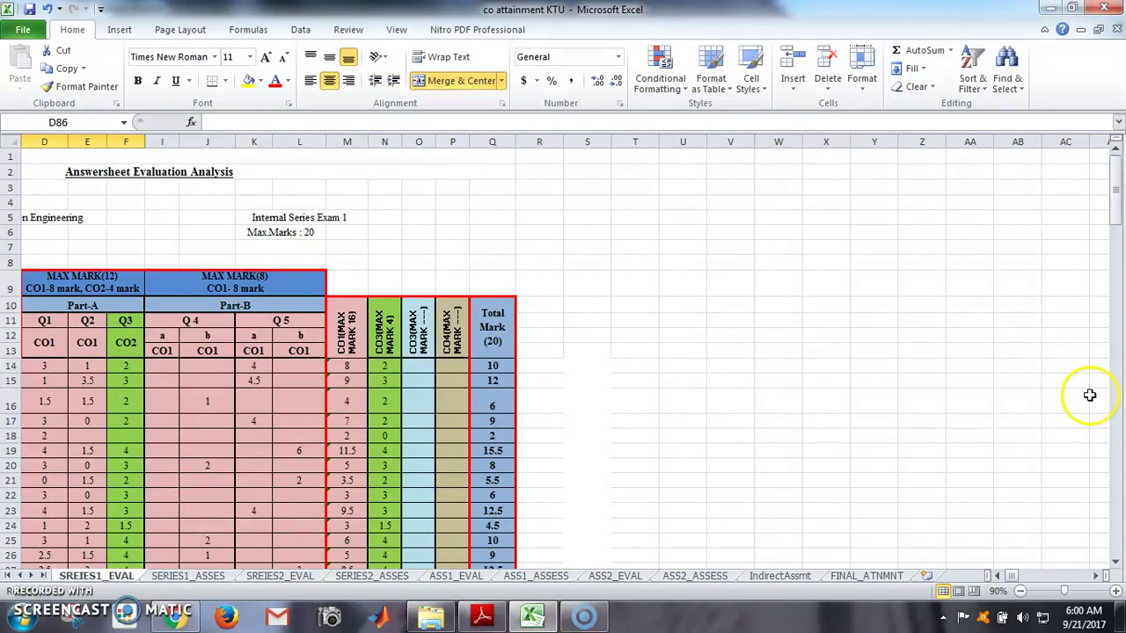
pyautogui.click(996, 576)
pyautogui.click(996, 575)
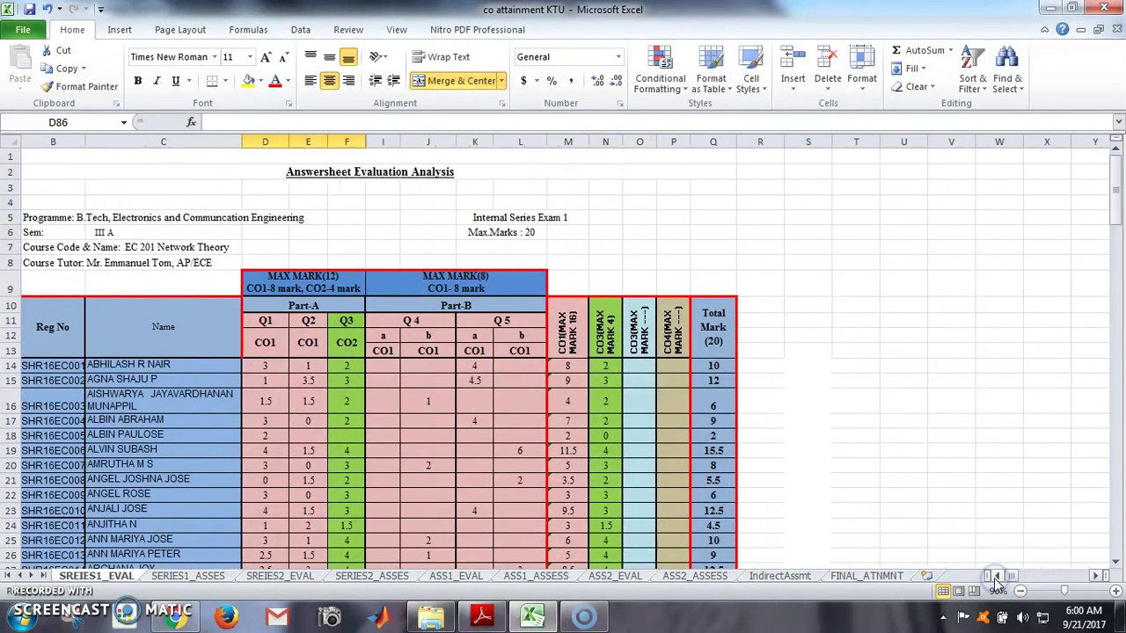
pyautogui.click(997, 576)
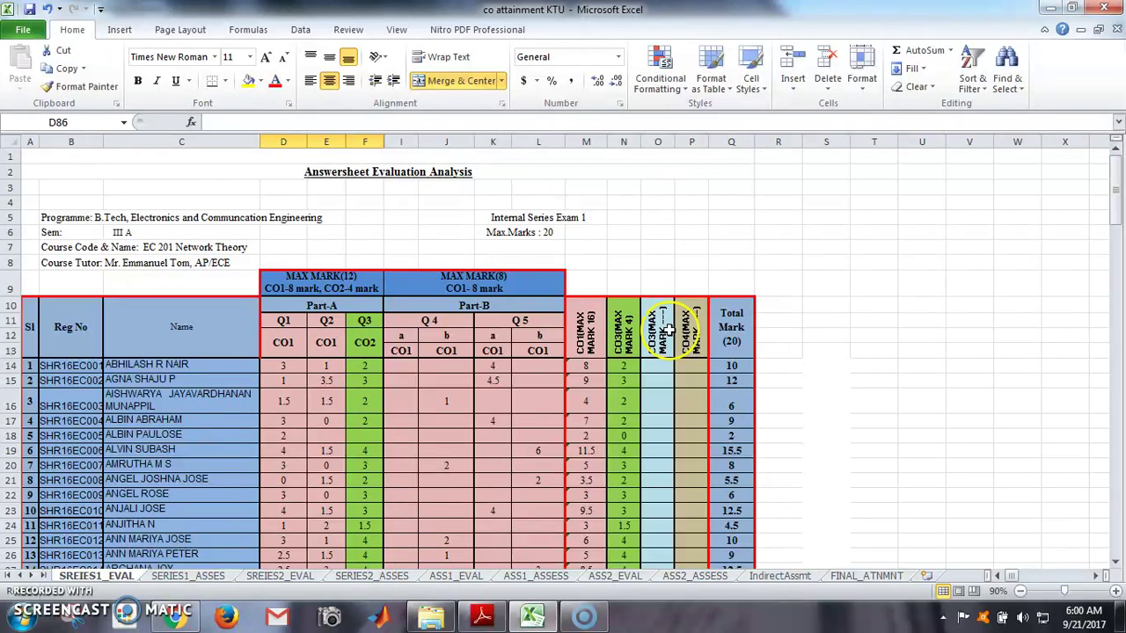
# Restore the workbook and Series 1 new.pdf to smaller windows side by side, and reduce the question paper's zoom to 50.4%.
pyautogui.click(1072, 11)
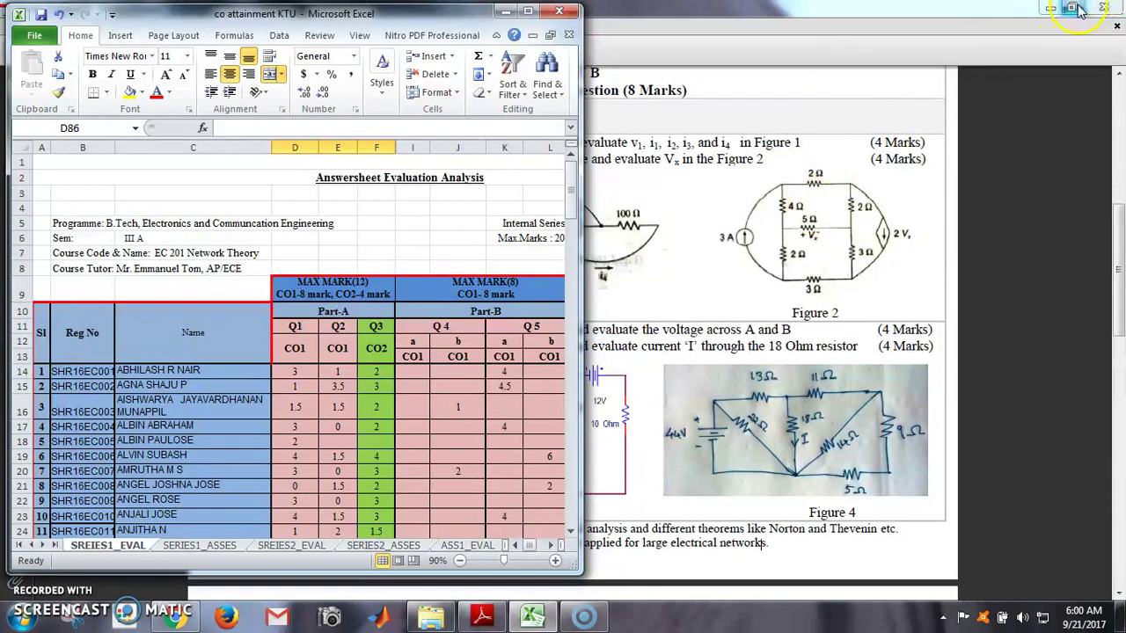
pyautogui.click(1075, 8)
pyautogui.moveTo(767, 31); pyautogui.dragTo(950, 31)
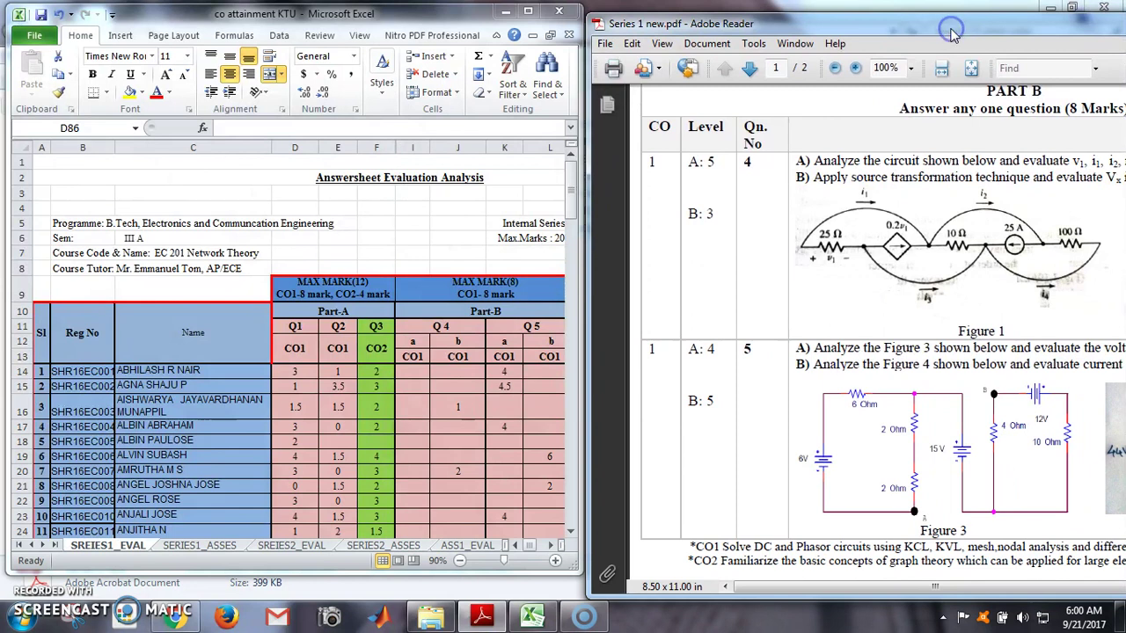
pyautogui.click(835, 69)
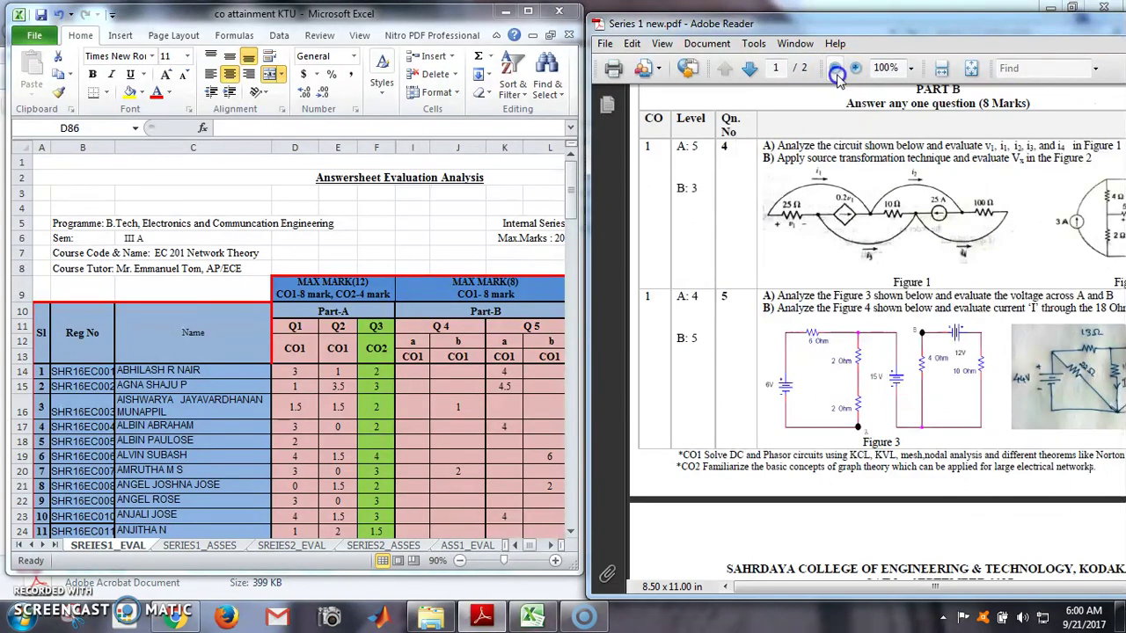
pyautogui.click(834, 69)
pyautogui.click(834, 70)
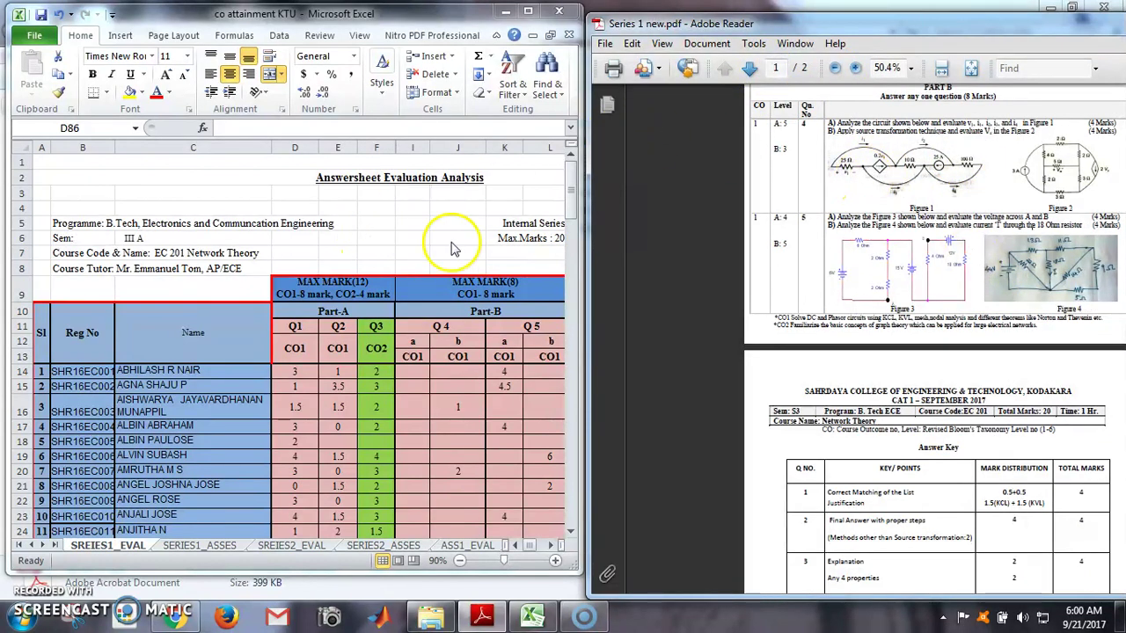
# Bring the question paper's whole first page, Part A through Part B, into view beside the evaluation sheet.
pyautogui.moveTo(774, 17); pyautogui.dragTo(459, 109)
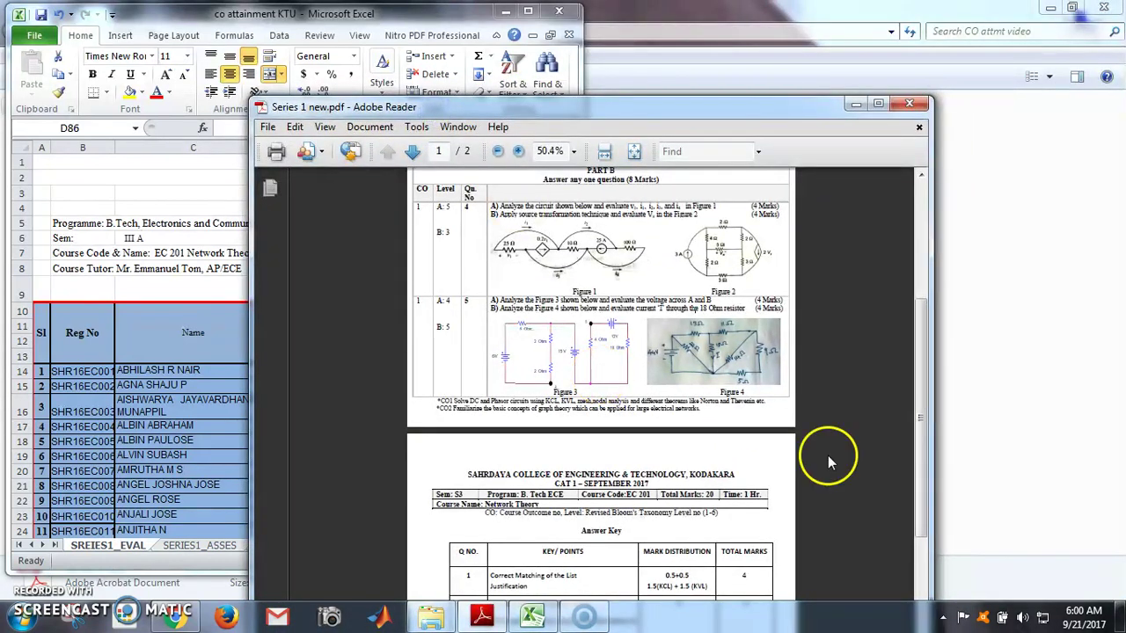
pyautogui.moveTo(919, 450); pyautogui.dragTo(923, 321)
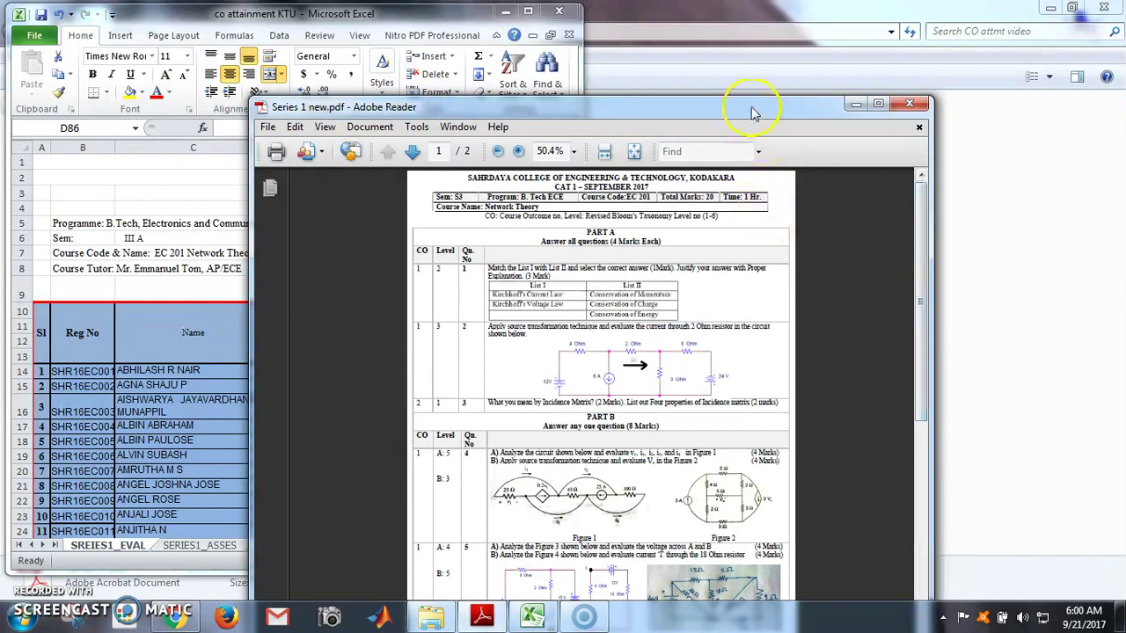
pyautogui.moveTo(791, 114); pyautogui.dragTo(1102, 48)
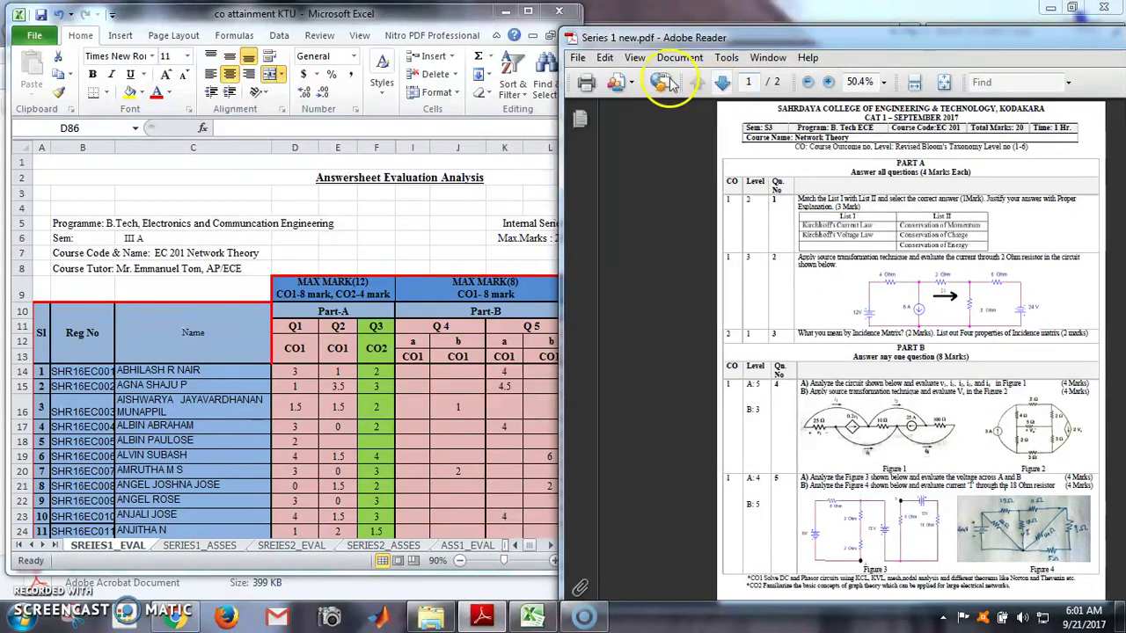
# Compare the evaluation sheet's Part A, Part B and CO mark columns with the CO numbers in the question paper.
pyautogui.click(425, 20)
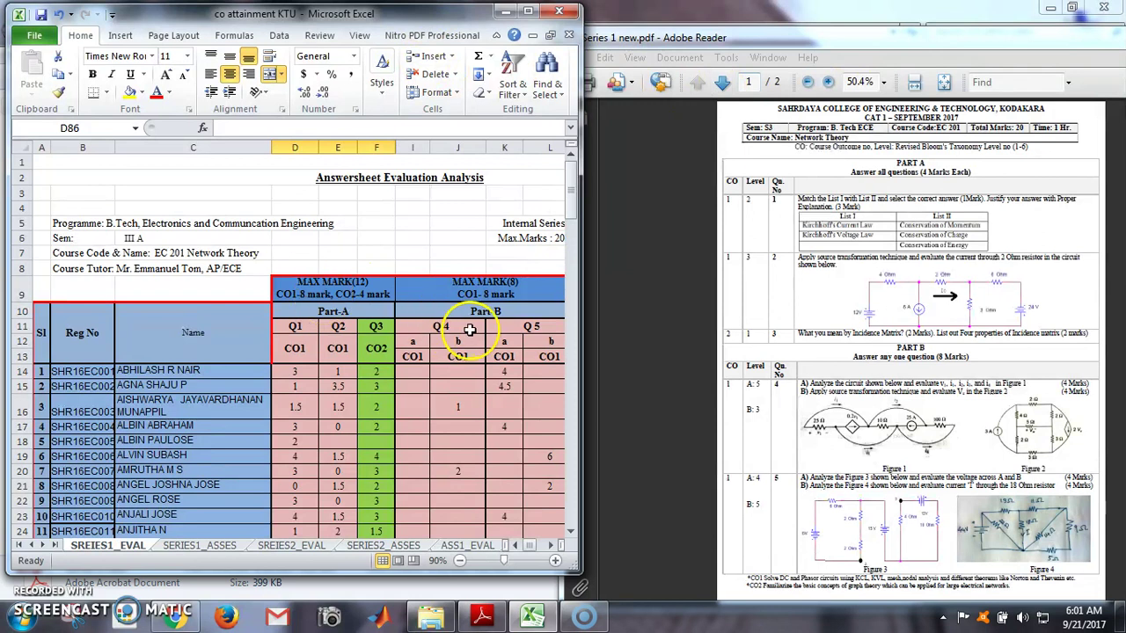
pyautogui.click(552, 546)
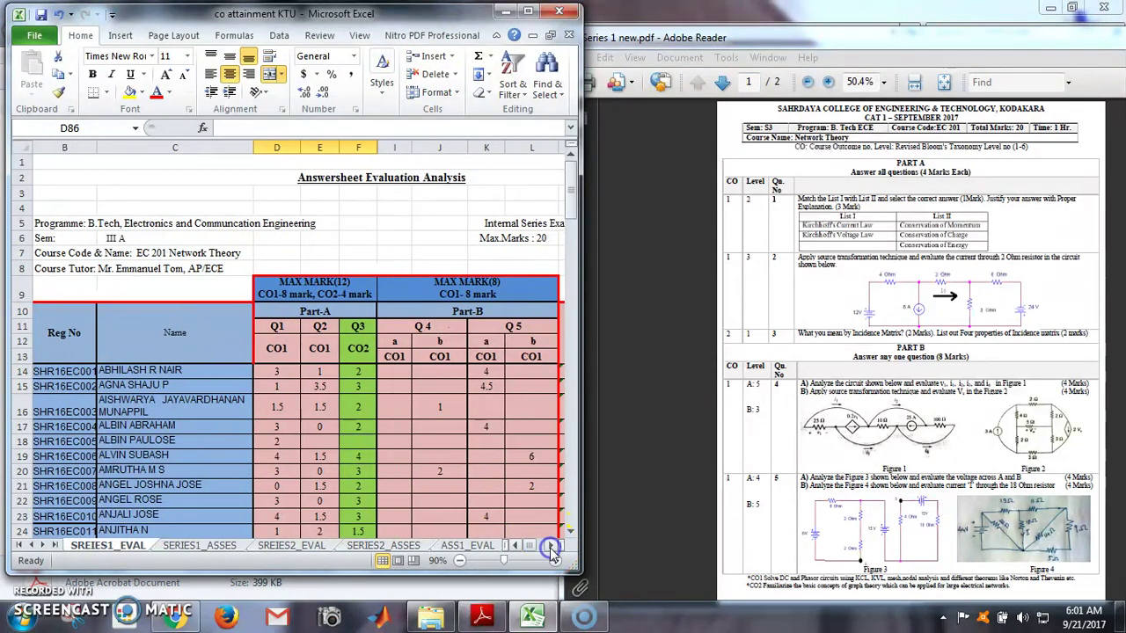
pyautogui.click(552, 546)
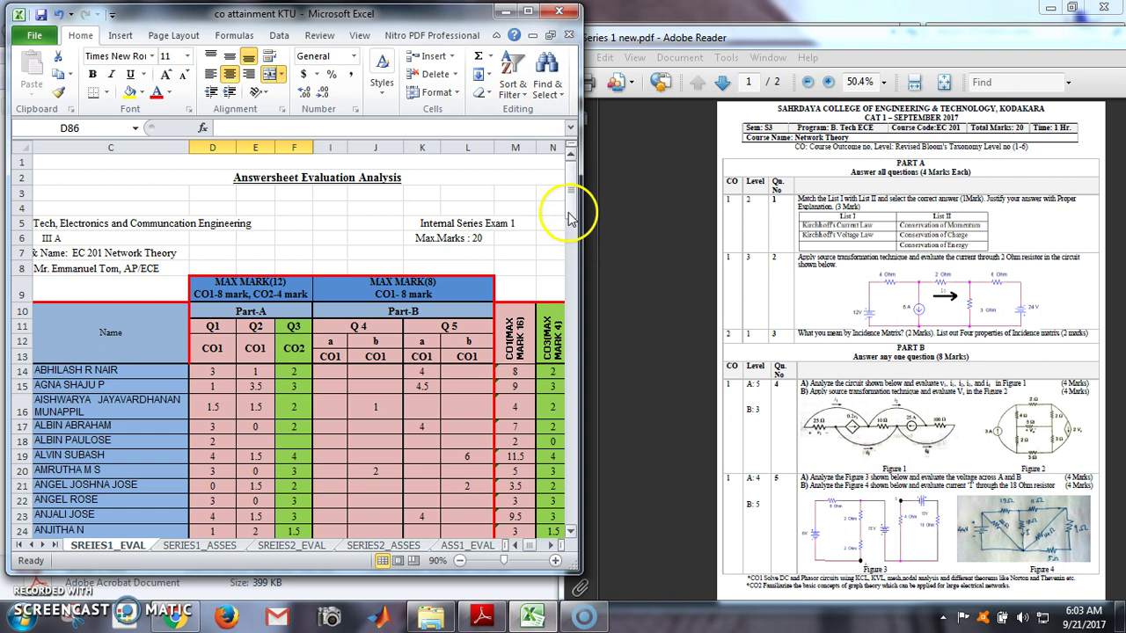
# Maximize the workbook and compare its Bloom taxonomy, question-wise maximum mark and 60% threshold rows with the question paper's levels.
pyautogui.click(528, 11)
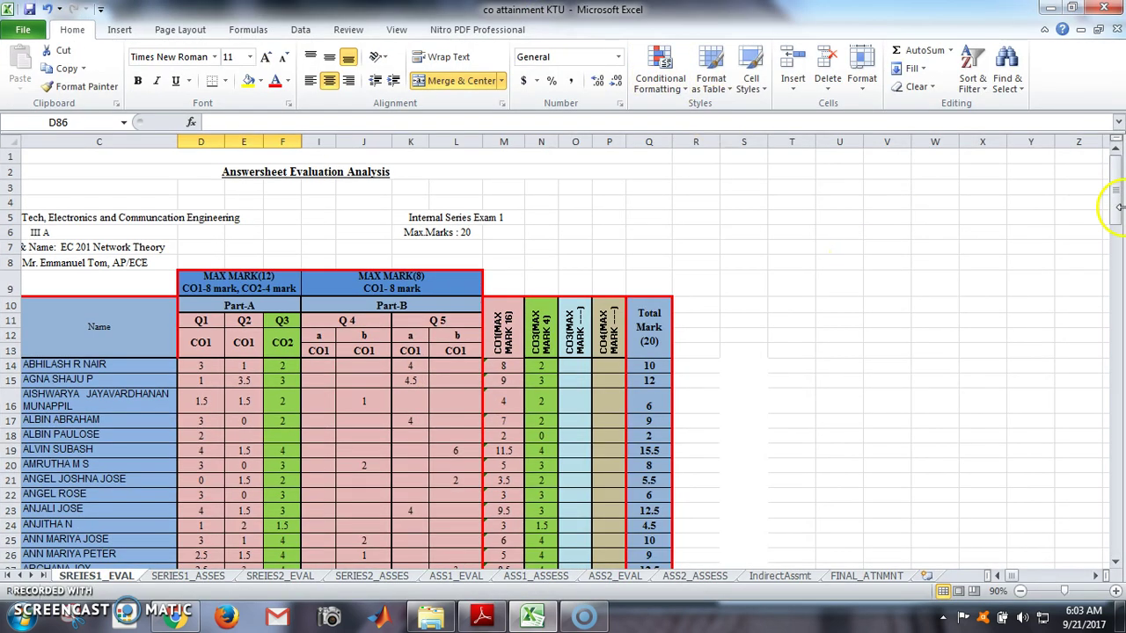
pyautogui.moveTo(1116, 211); pyautogui.dragTo(1121, 385)
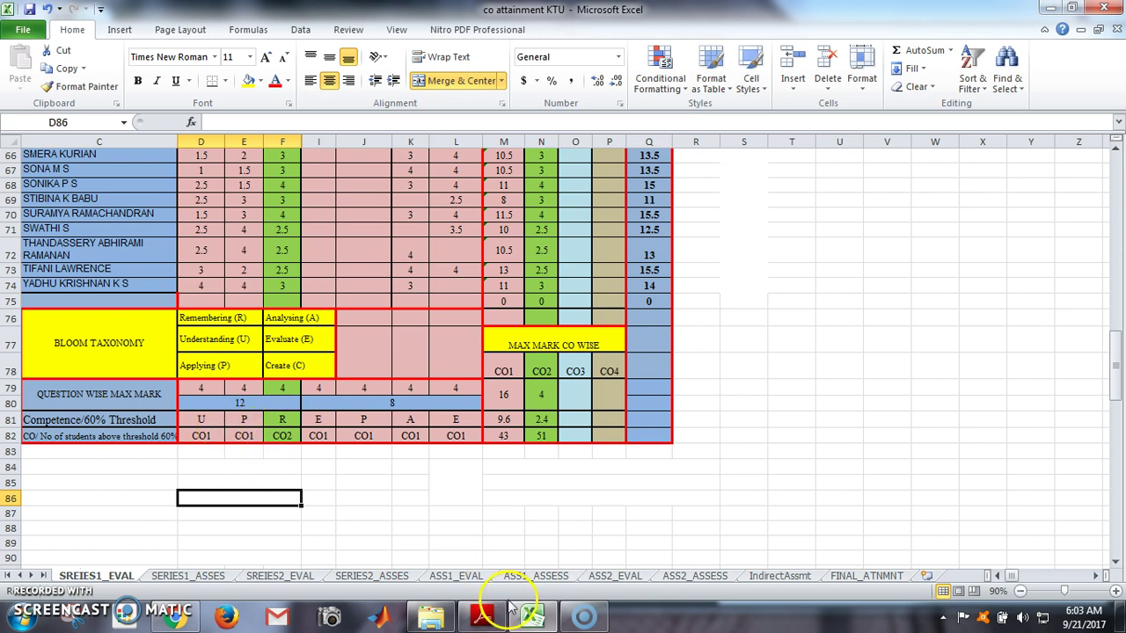
pyautogui.click(531, 617)
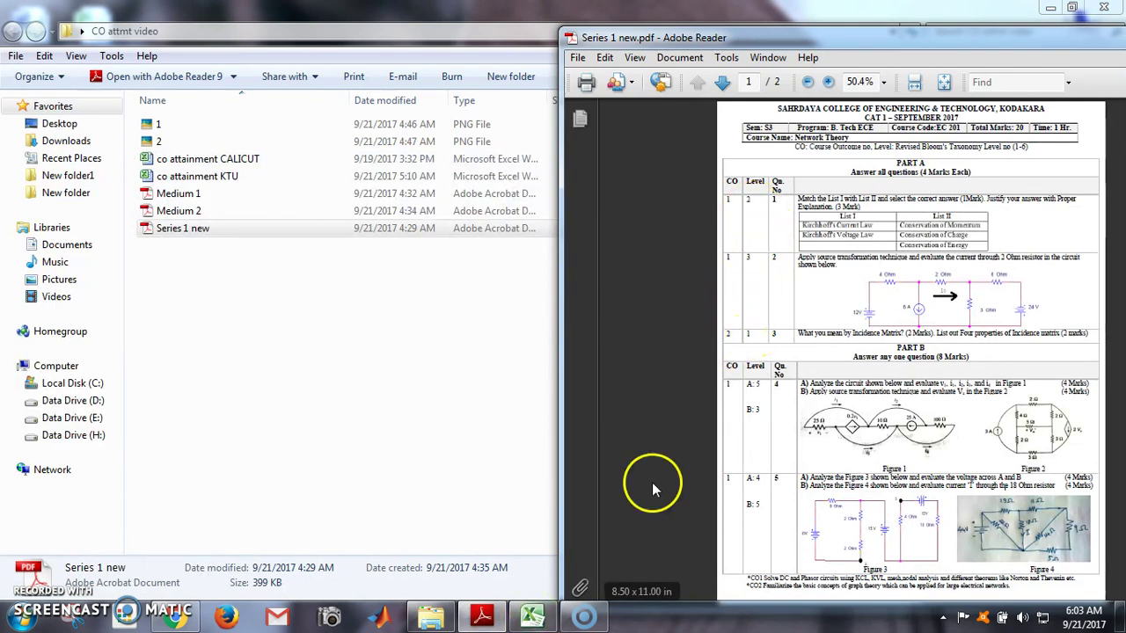
pyautogui.click(531, 618)
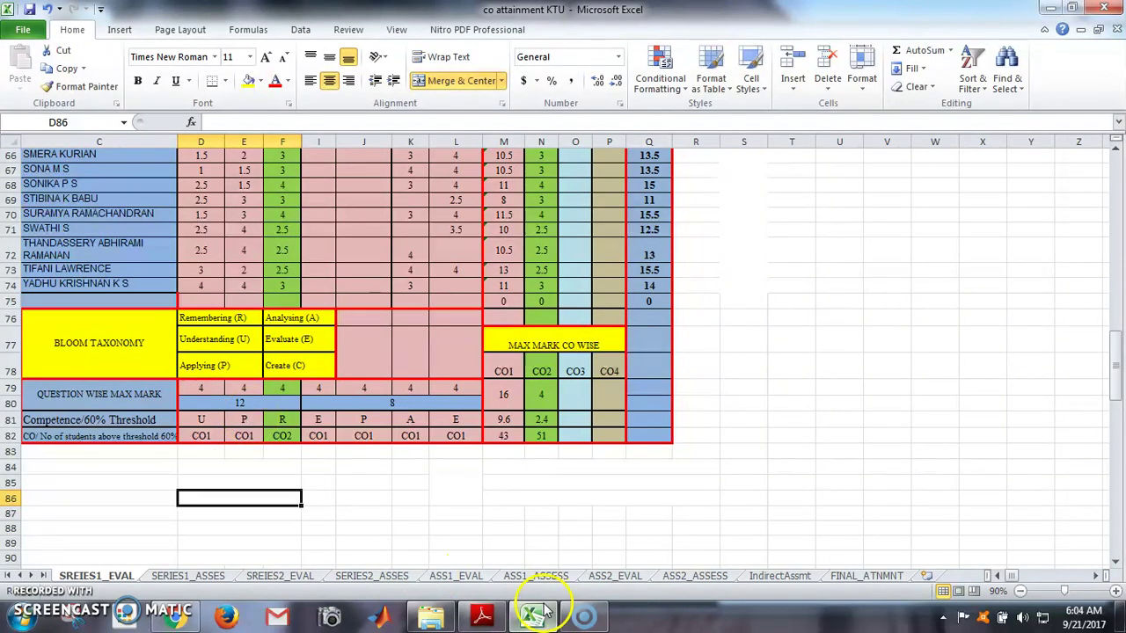
pyautogui.moveTo(531, 614)
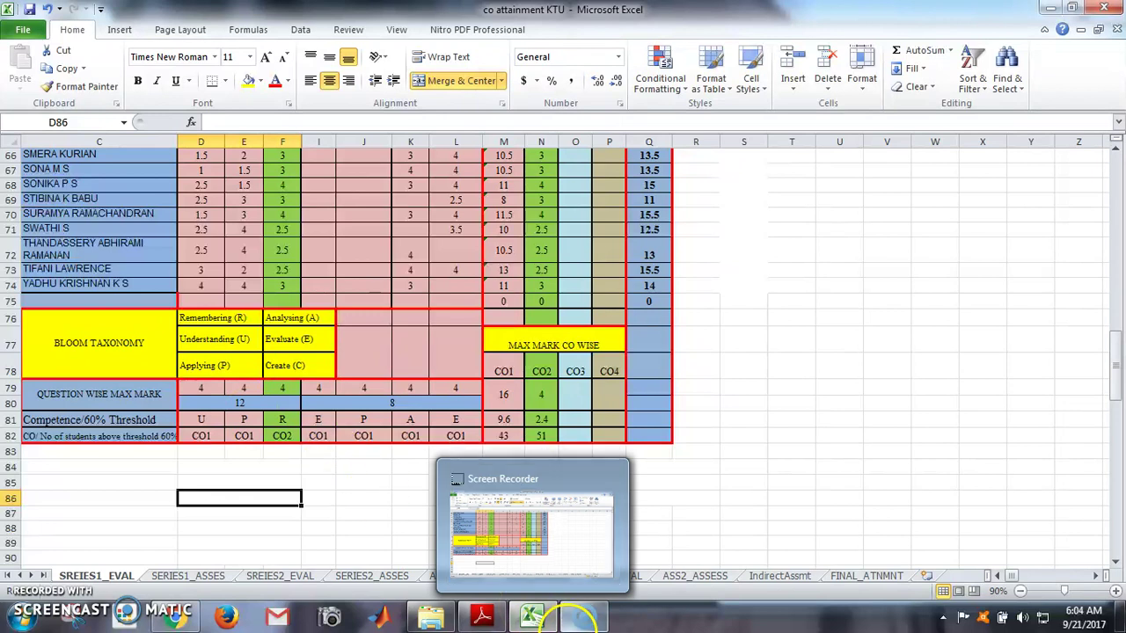